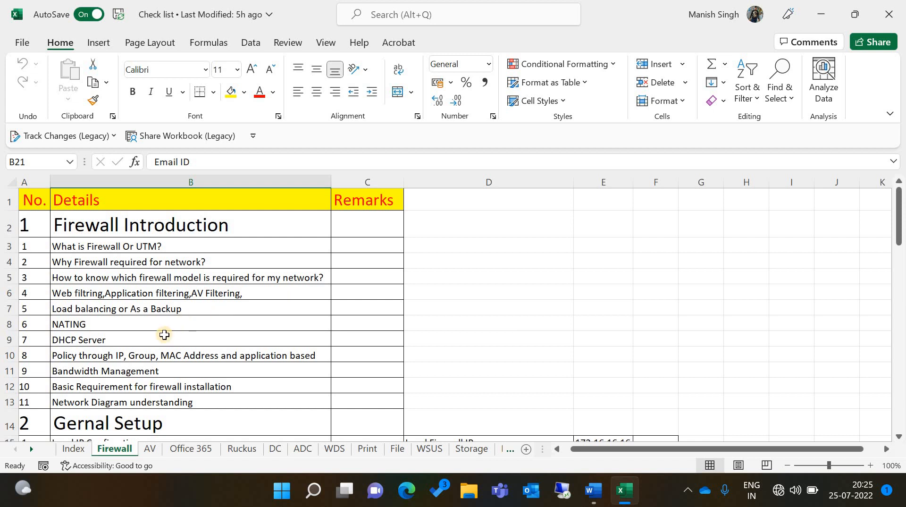
Scroll down to the General Setup checklist and select the Local IP Configration item
{"action": "scroll", "coordinate": [165, 335], "scroll_direction": "down", "scroll_amount": 2}
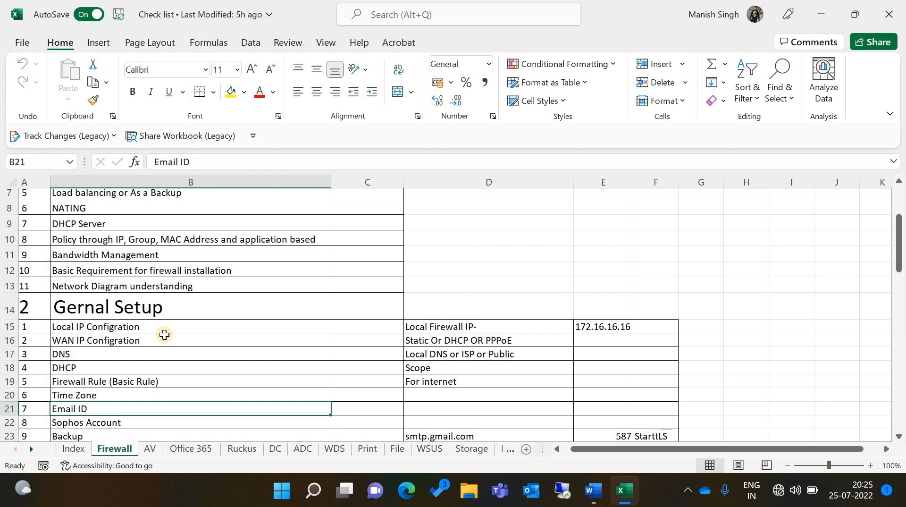
{"action": "scroll", "coordinate": [164, 335], "scroll_direction": "down", "scroll_amount": 1}
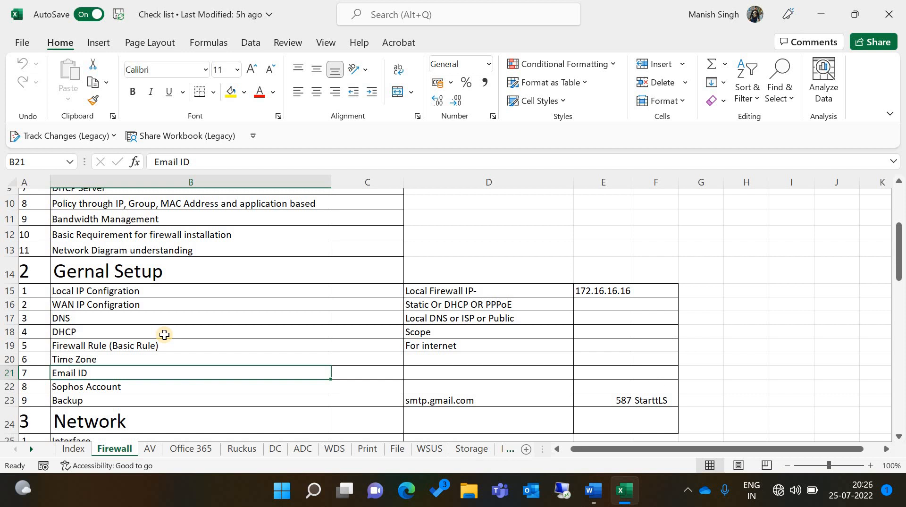
{"action": "left_click", "coordinate": [147, 296]}
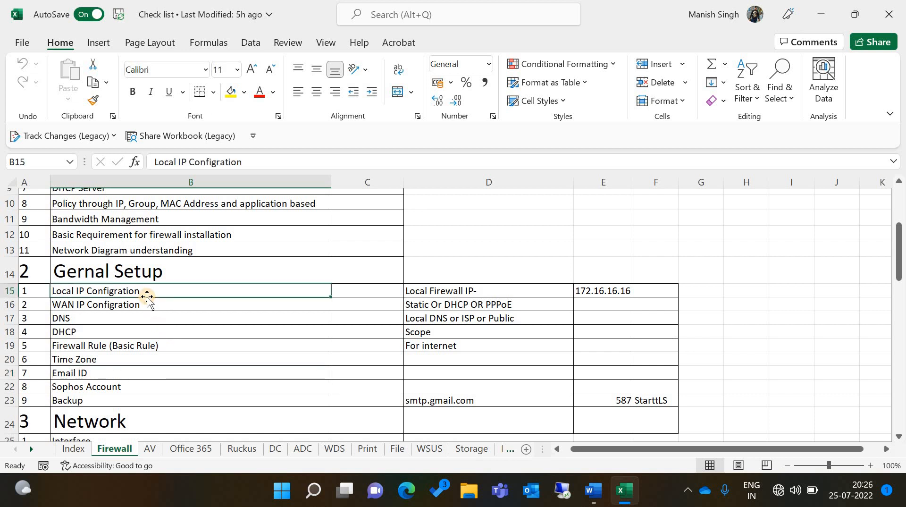
{"action": "left_click", "coordinate": [148, 304]}
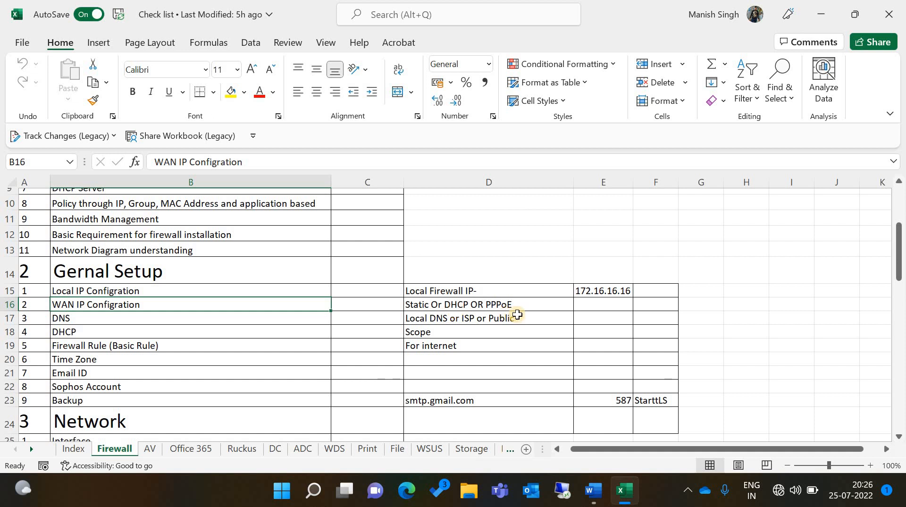
{"action": "left_click", "coordinate": [300, 316]}
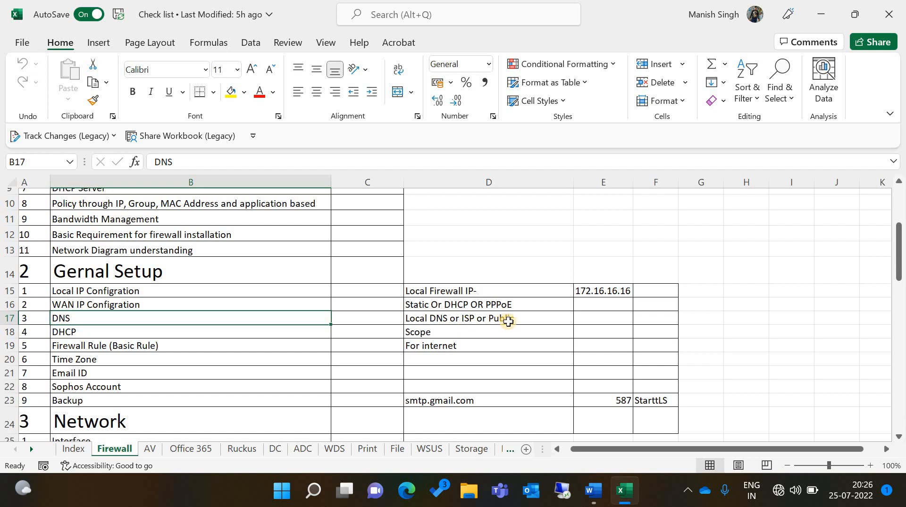
{"action": "left_click", "coordinate": [283, 331]}
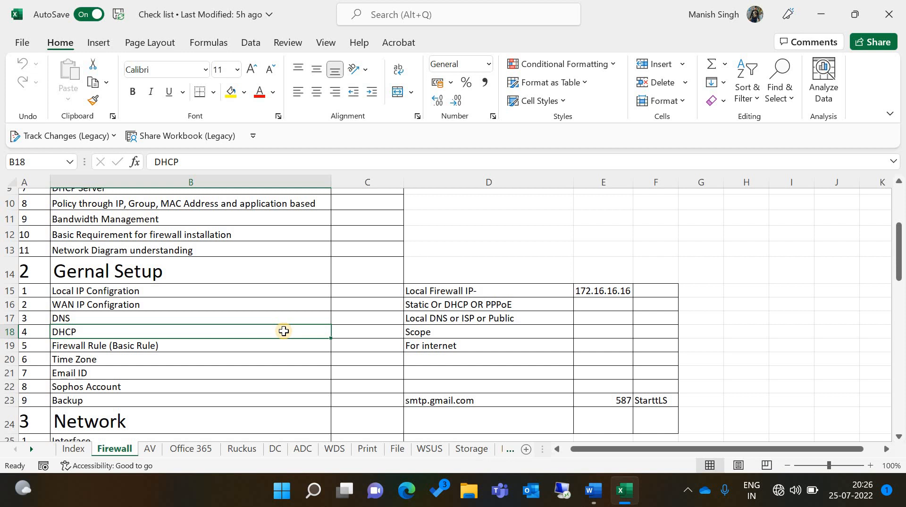
{"action": "left_click", "coordinate": [250, 347]}
{"action": "left_click", "coordinate": [238, 363]}
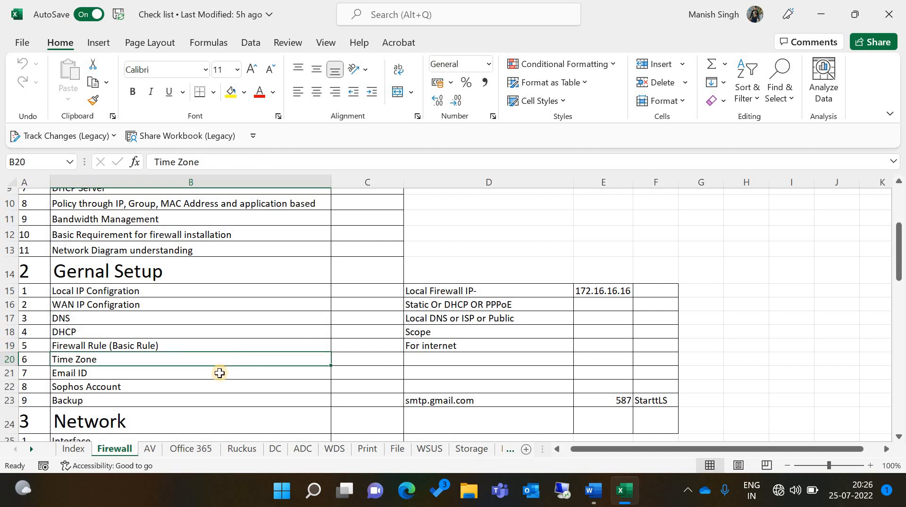
{"action": "left_click", "coordinate": [220, 373]}
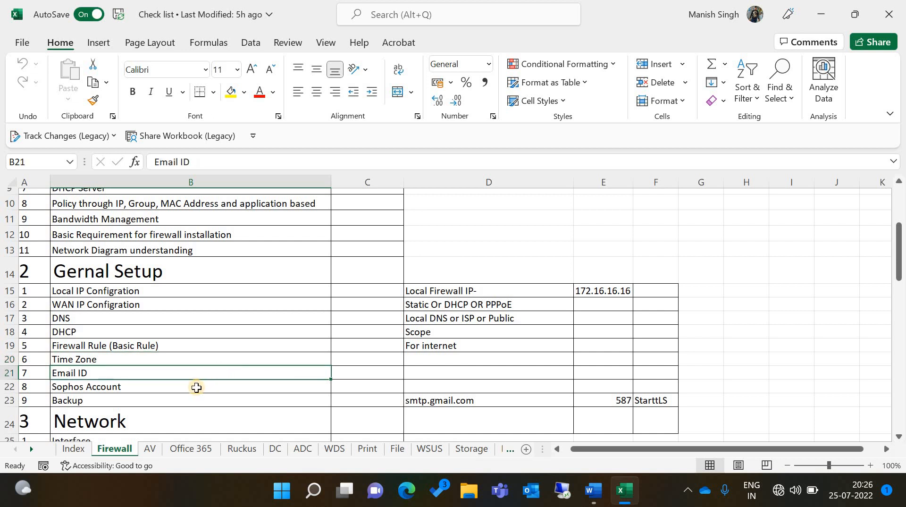
{"action": "left_click", "coordinate": [196, 388]}
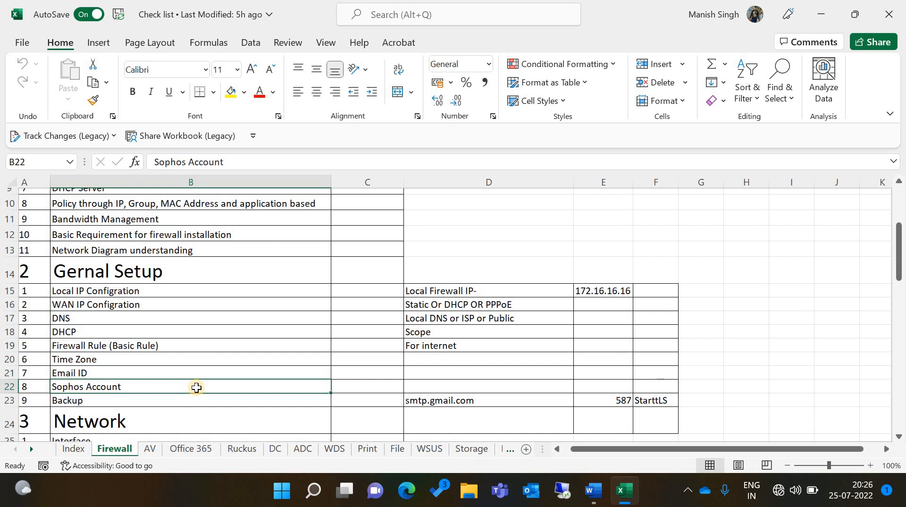
{"action": "left_click", "coordinate": [169, 404]}
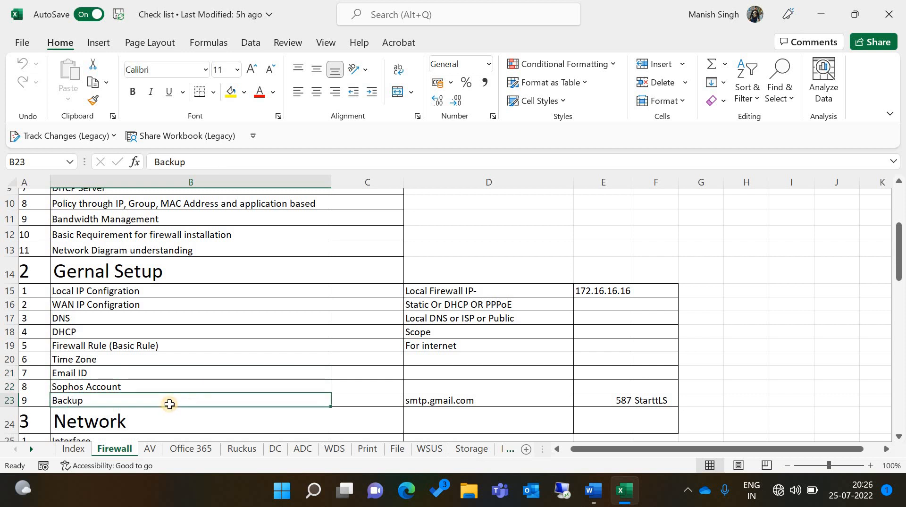
{"action": "left_click", "coordinate": [168, 347]}
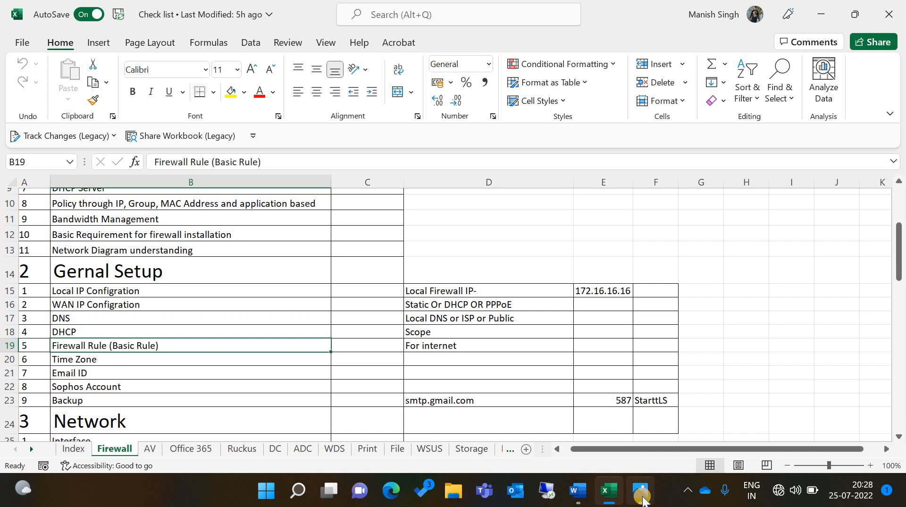
View the Sophos firewall hardware photo, then bring up the Basic Details network diagram in Word
{"action": "left_click", "coordinate": [642, 493]}
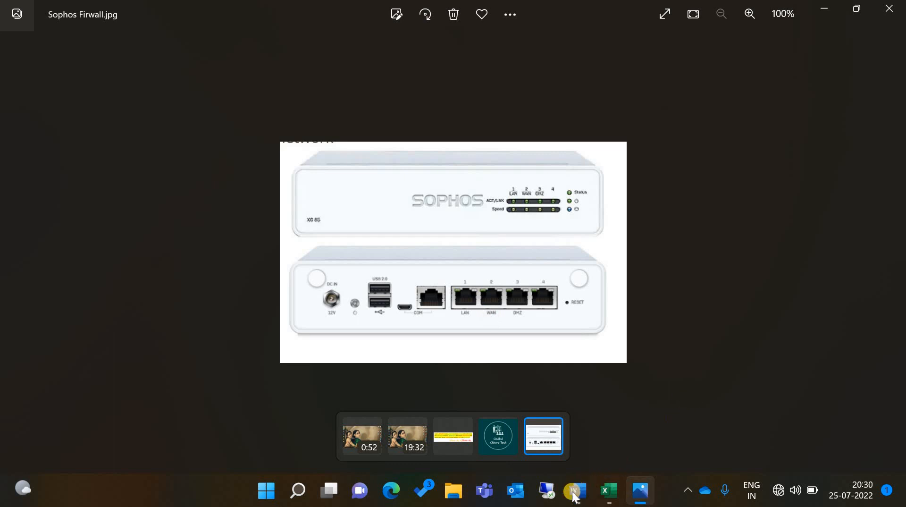
{"action": "mouse_move", "coordinate": [575, 493]}
{"action": "left_click", "coordinate": [578, 424]}
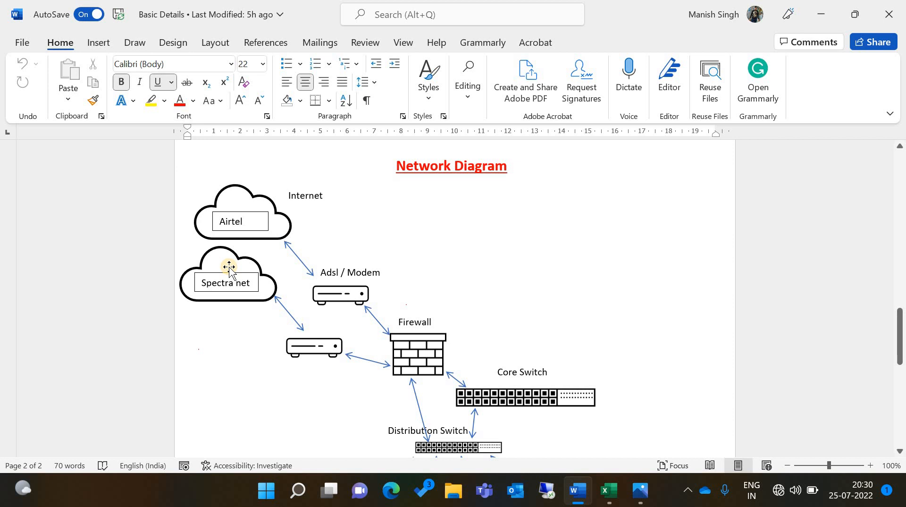
{"action": "left_click", "coordinate": [252, 223]}
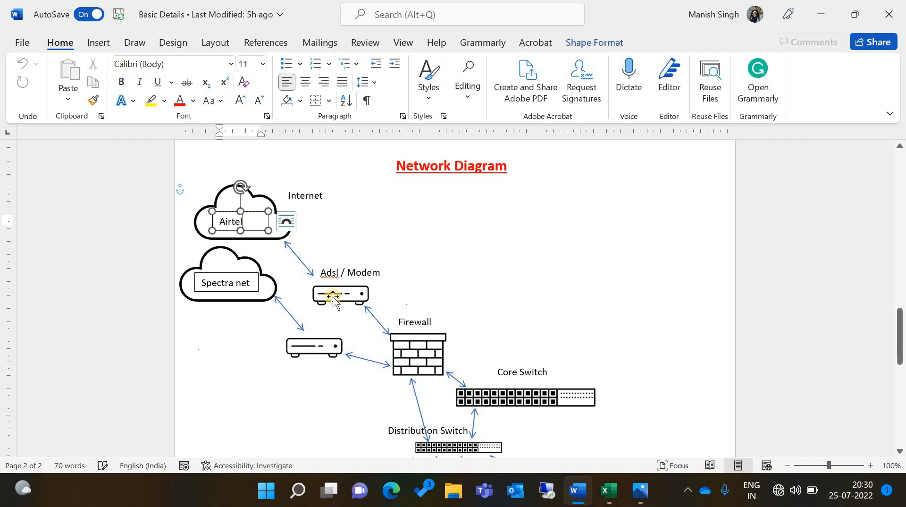
{"action": "left_click", "coordinate": [333, 298]}
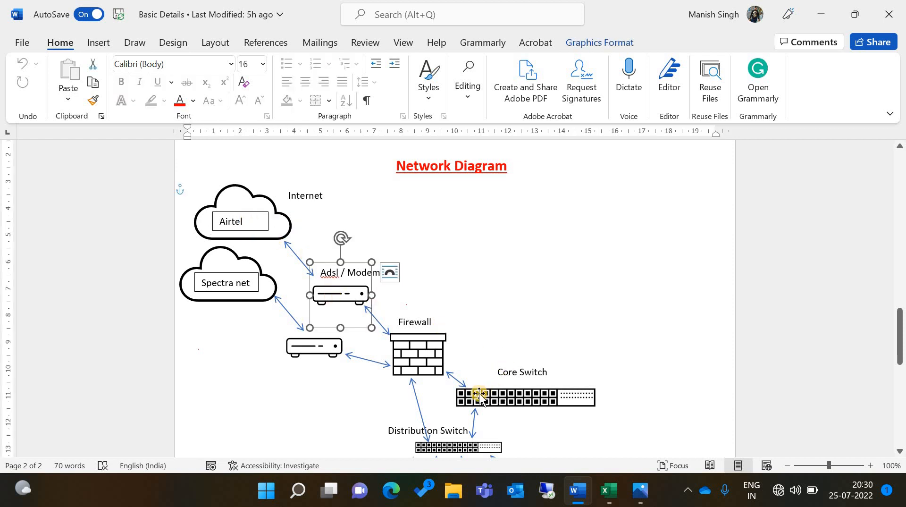
{"action": "left_click", "coordinate": [440, 446]}
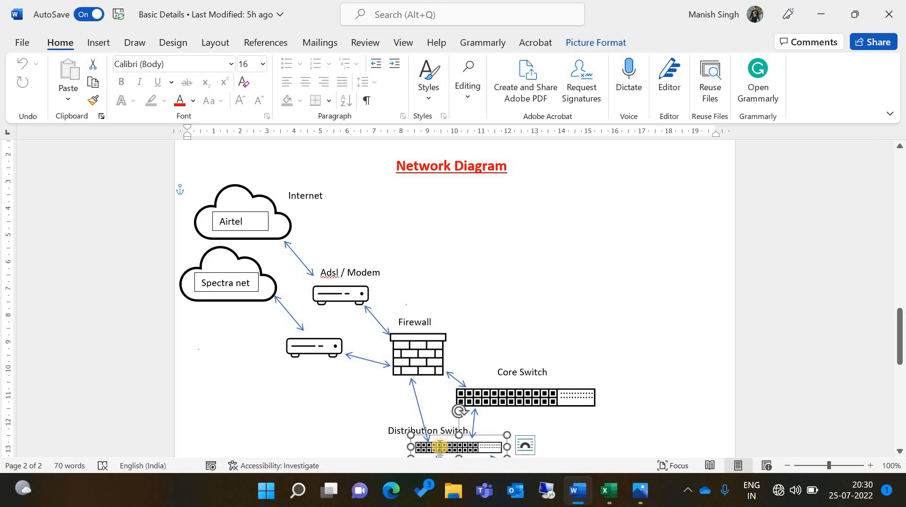
{"action": "scroll", "coordinate": [439, 446], "scroll_direction": "down", "scroll_amount": 3}
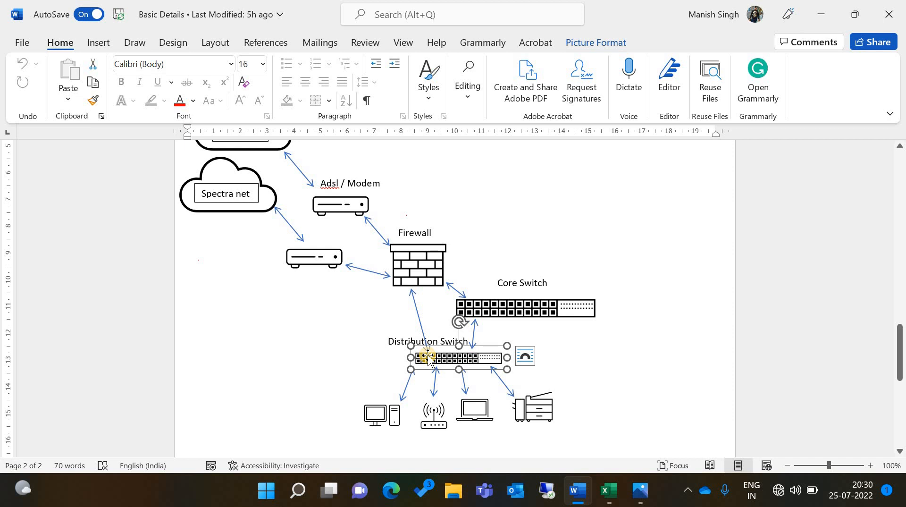
{"action": "left_click", "coordinate": [411, 292]}
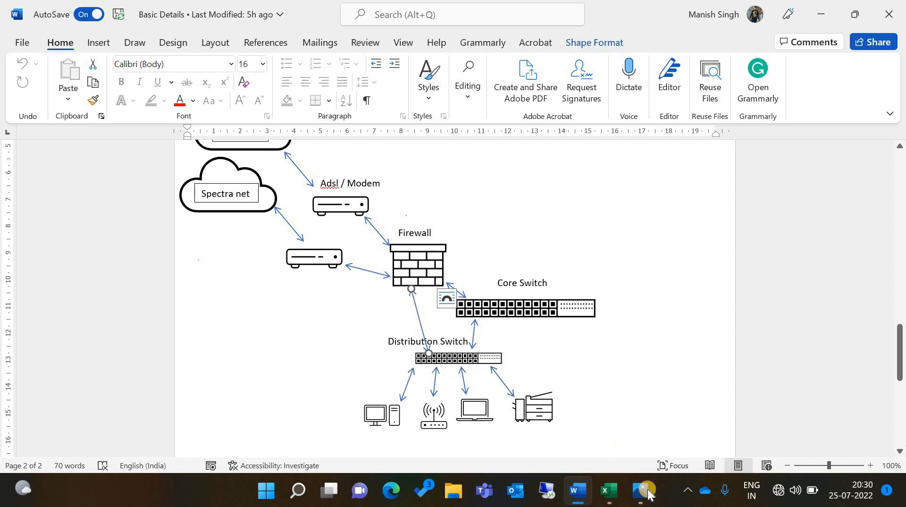
{"action": "mouse_move", "coordinate": [640, 490]}
{"action": "left_click", "coordinate": [562, 399]}
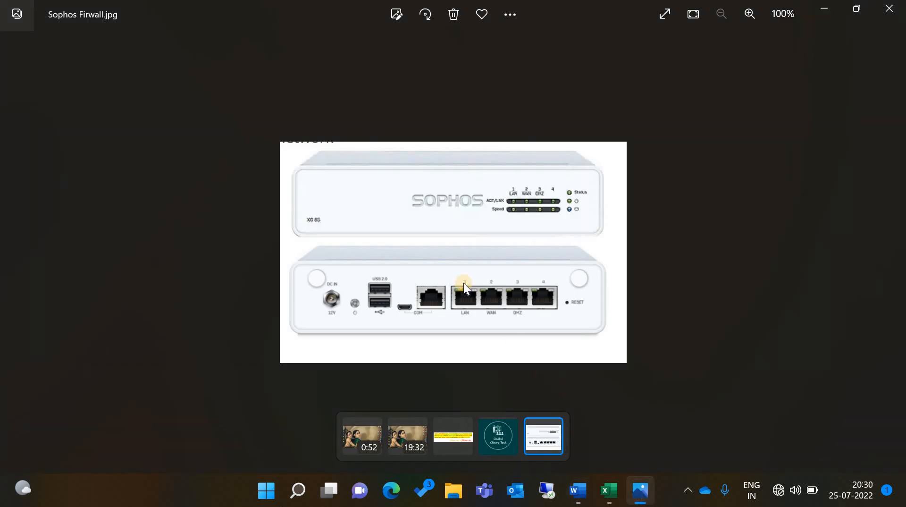
{"action": "left_click", "coordinate": [826, 9]}
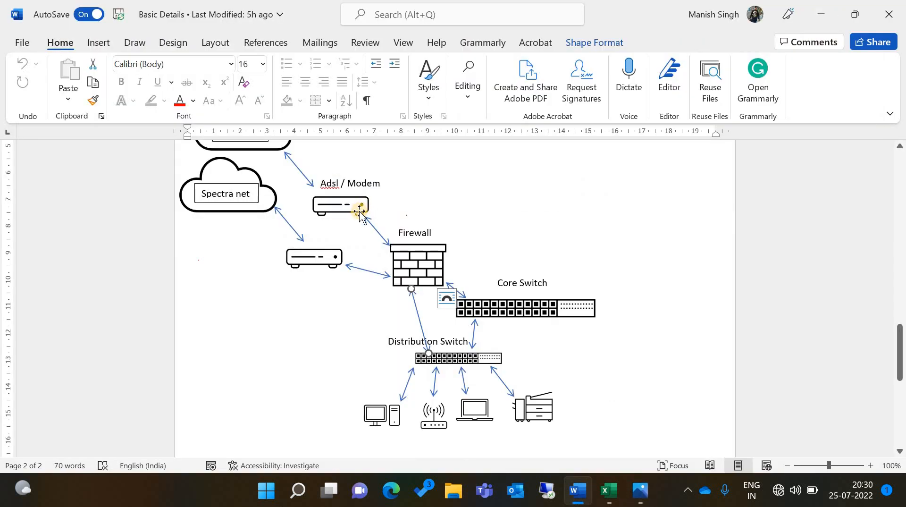
{"action": "left_click", "coordinate": [381, 234]}
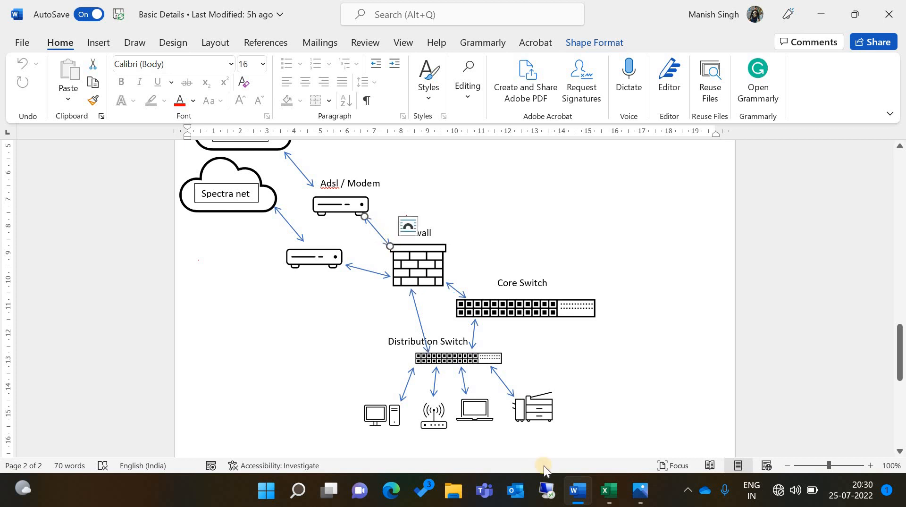
{"action": "left_click", "coordinate": [639, 502]}
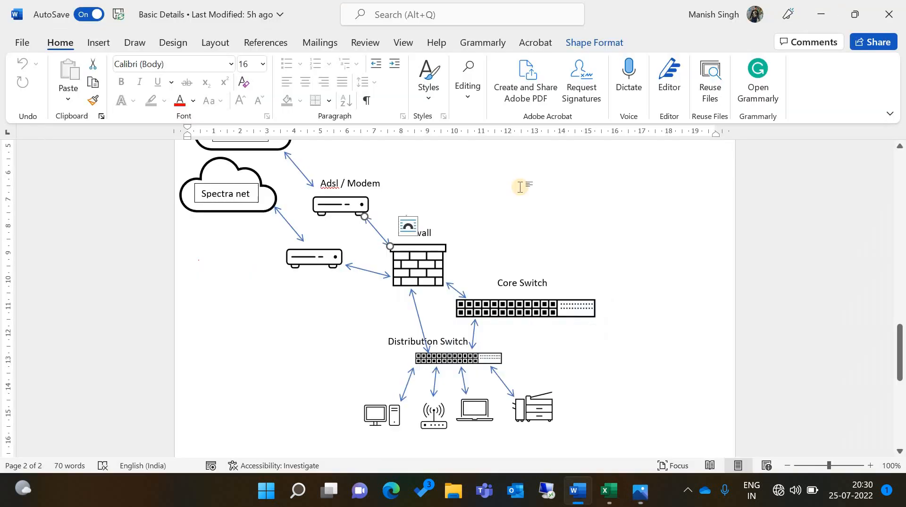
{"action": "scroll", "coordinate": [520, 187], "scroll_direction": "up", "scroll_amount": 3}
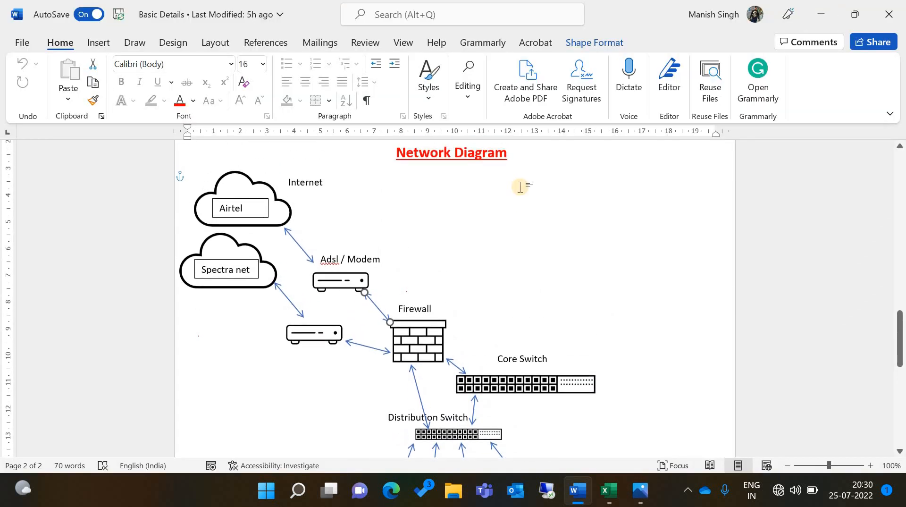
{"action": "key", "text": "ctrl+v"}
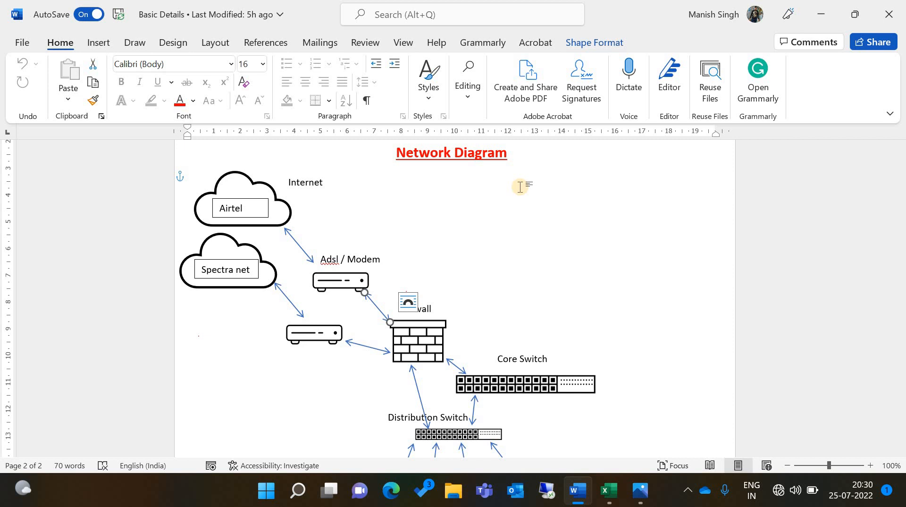
{"action": "scroll", "coordinate": [520, 187], "scroll_direction": "down", "scroll_amount": 1}
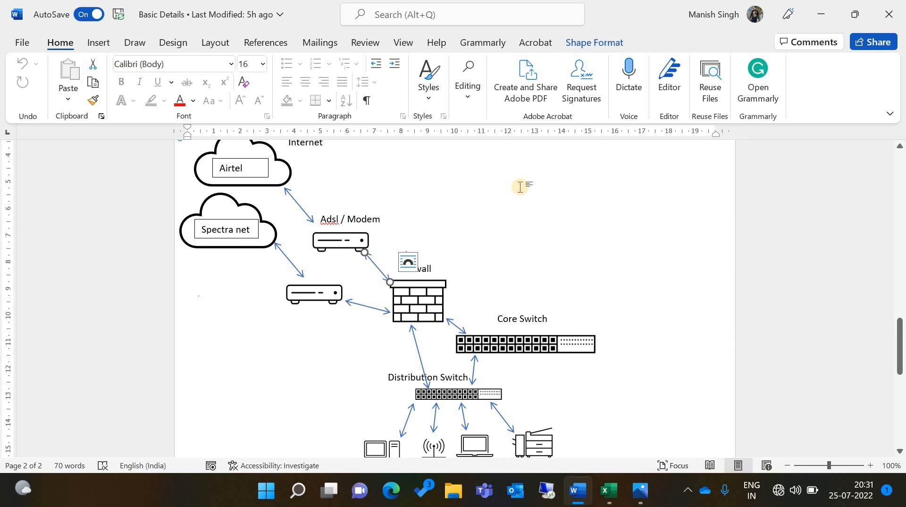
{"action": "scroll", "coordinate": [520, 187], "scroll_direction": "down", "scroll_amount": 1}
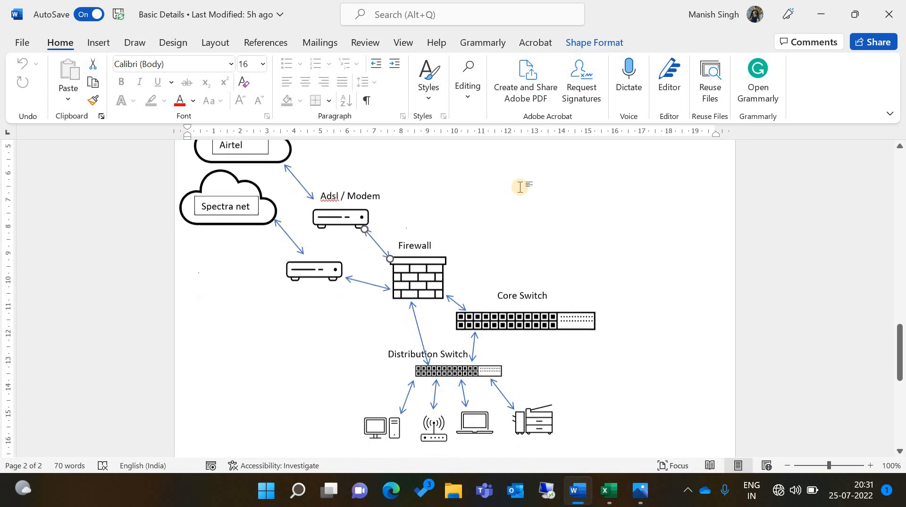
{"action": "scroll", "coordinate": [520, 187], "scroll_direction": "up", "scroll_amount": 1}
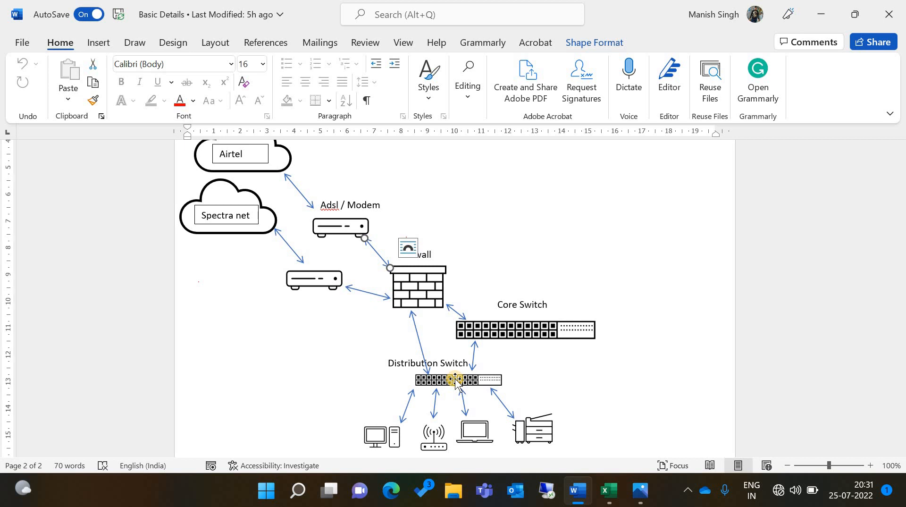
{"action": "key", "text": "super+r"}
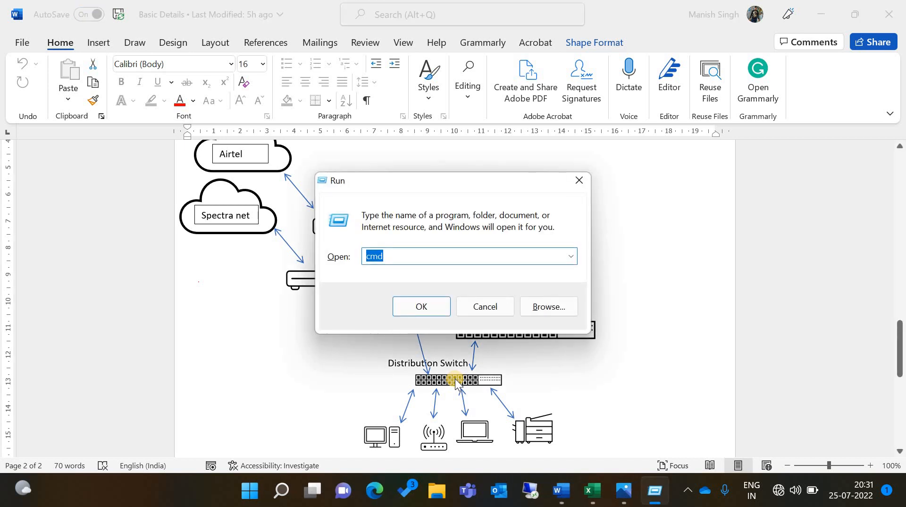
Open Network Connections with ncpa.cpl, confirming the firewall IP 172.16.16.16 in cell E15
{"action": "type", "text": "ncpa.cpl"}
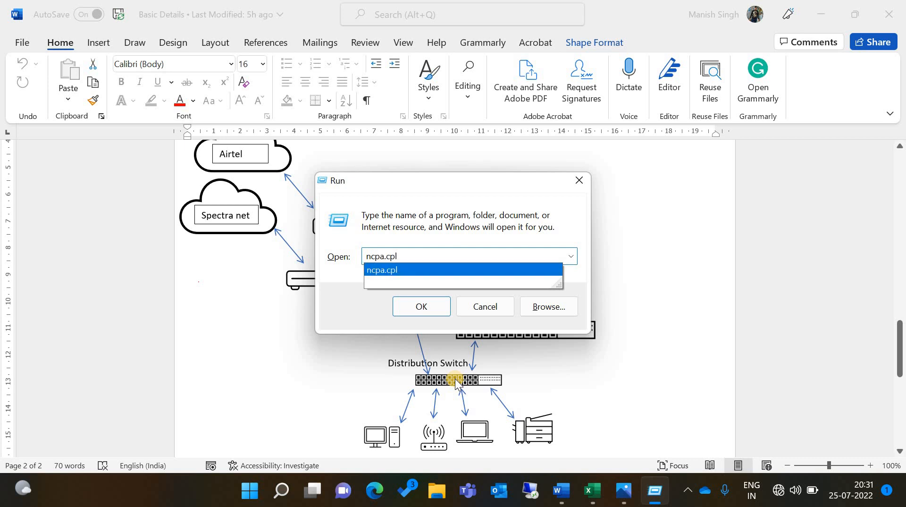
{"action": "key", "text": "Return"}
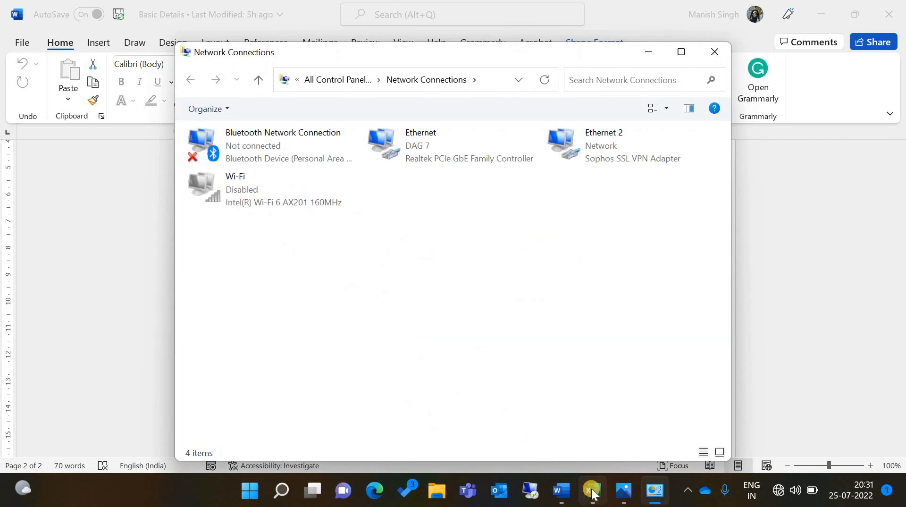
{"action": "left_click", "coordinate": [593, 491]}
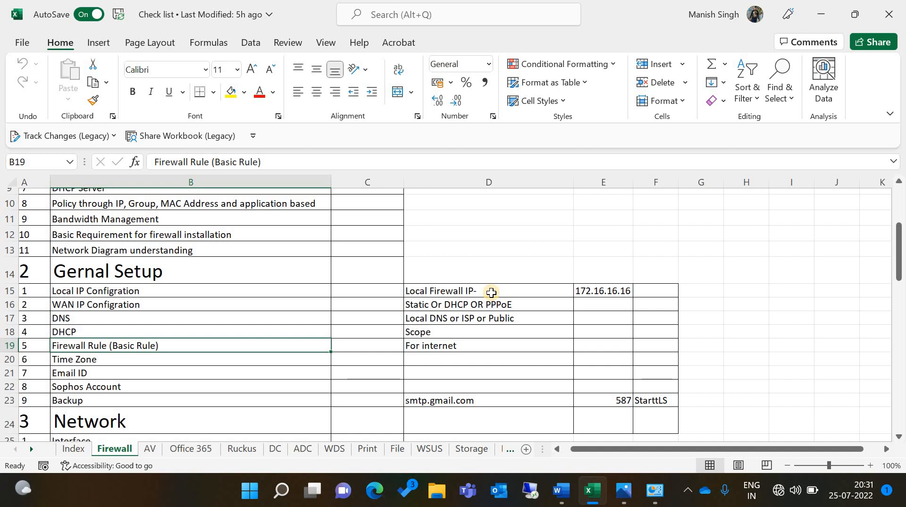
{"action": "left_click", "coordinate": [620, 290]}
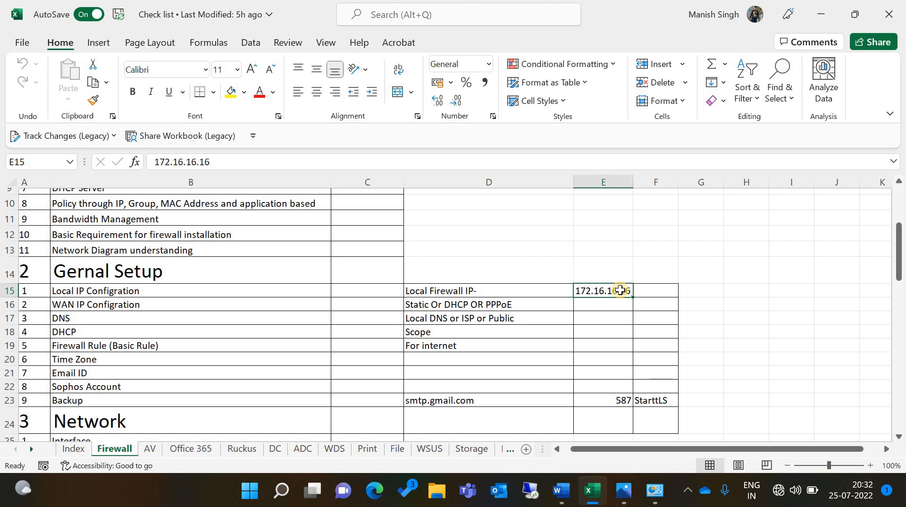
{"action": "left_click", "coordinate": [655, 490]}
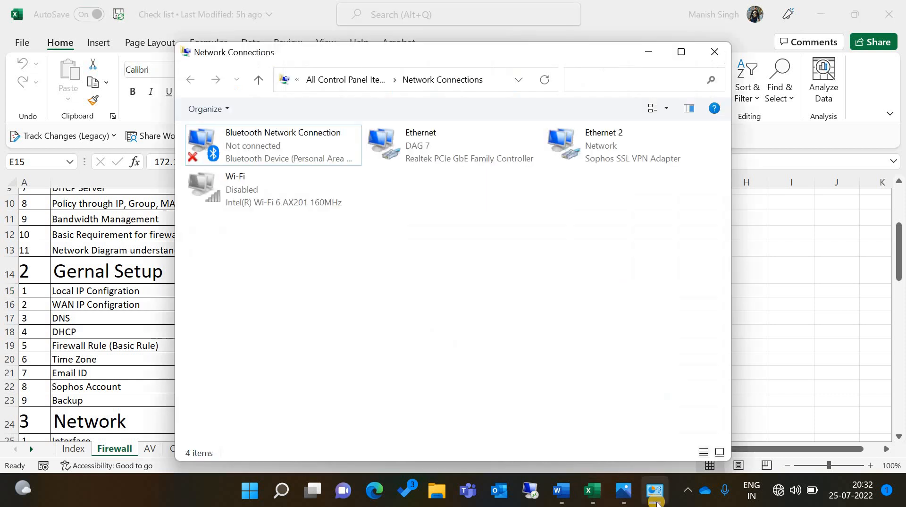
Disable and then re-enable the Ethernet adapter
{"action": "left_click", "coordinate": [415, 157]}
{"action": "right_click", "coordinate": [416, 156]}
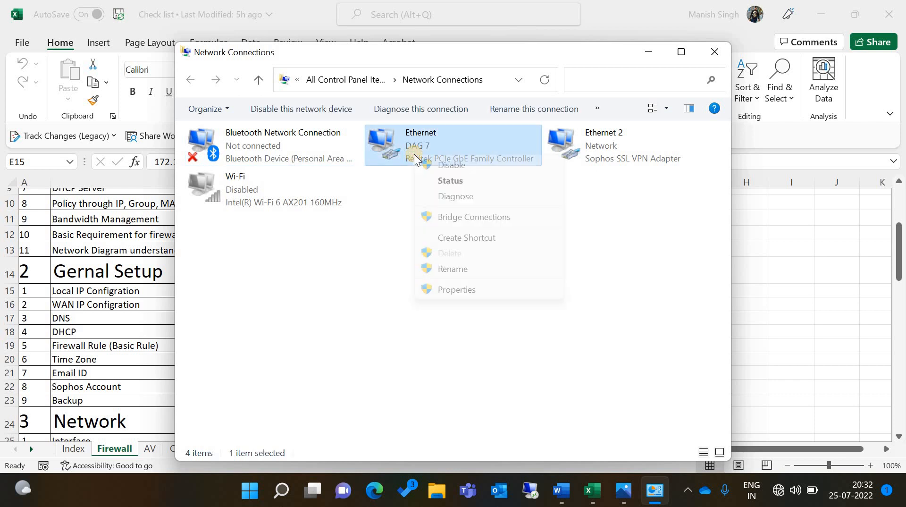
{"action": "left_click", "coordinate": [440, 165]}
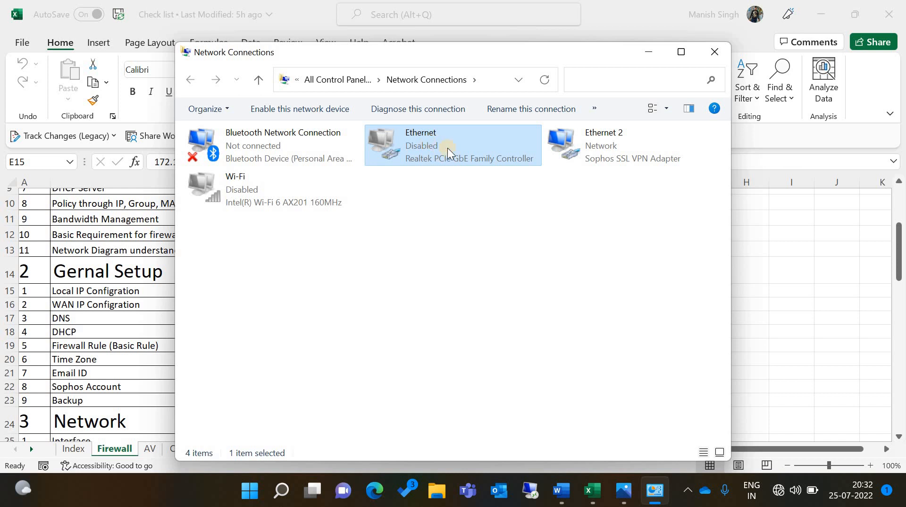
{"action": "right_click", "coordinate": [448, 148]}
{"action": "left_click", "coordinate": [451, 149]}
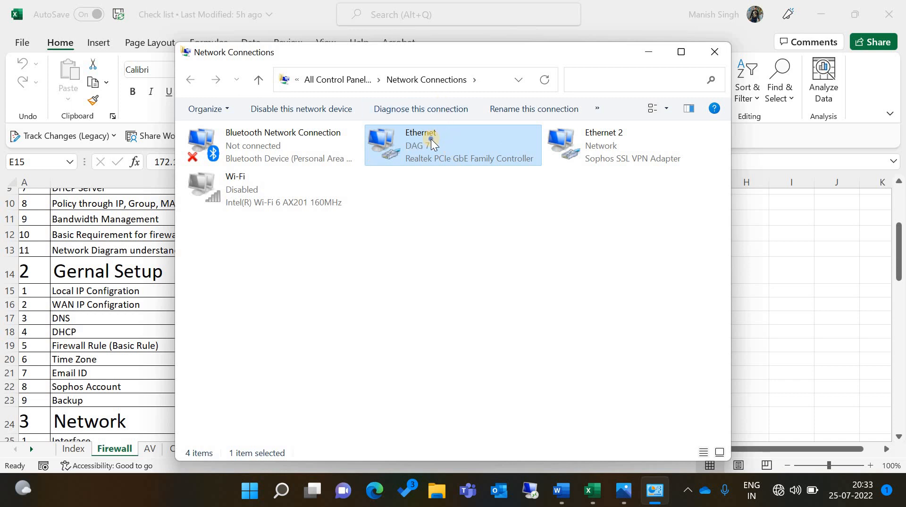
Confirm Ethernet's DHCP address 172.16.16.17 with gateway and DNS 172.16.16.16, then show the desktop
{"action": "right_click", "coordinate": [431, 139]}
{"action": "left_click", "coordinate": [449, 166]}
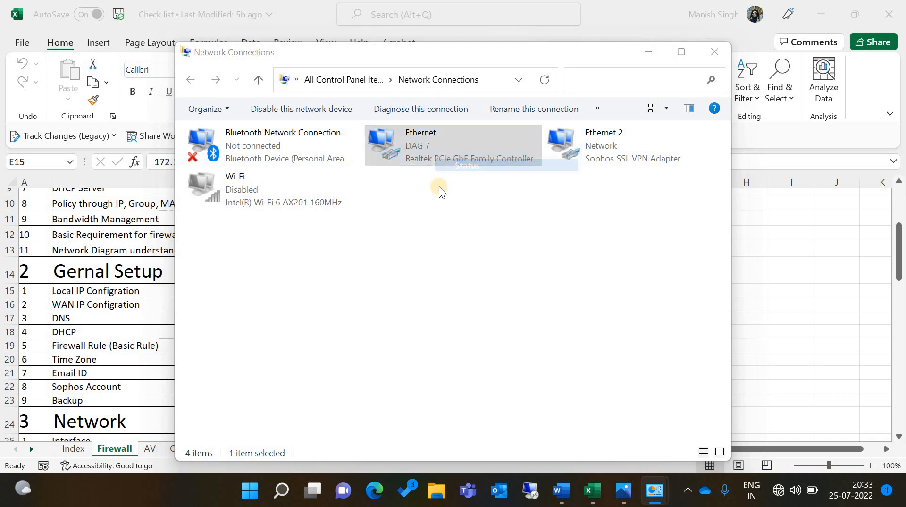
{"action": "left_click", "coordinate": [376, 236]}
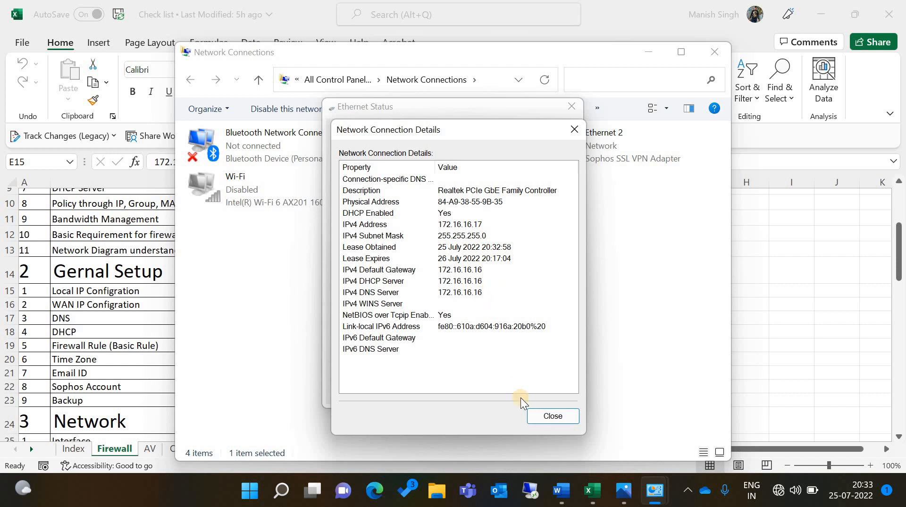
{"action": "key", "text": "super+d"}
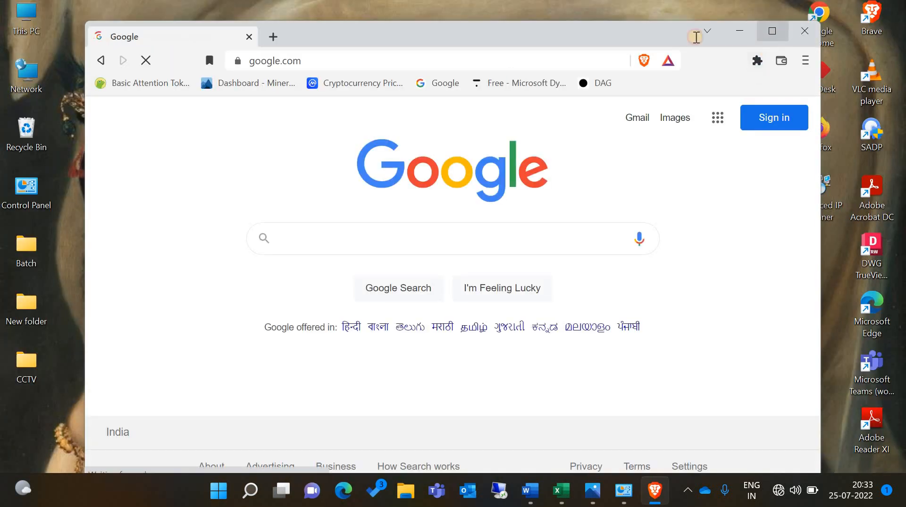
{"action": "double_click", "coordinate": [425, 34]}
{"action": "left_click", "coordinate": [425, 33]}
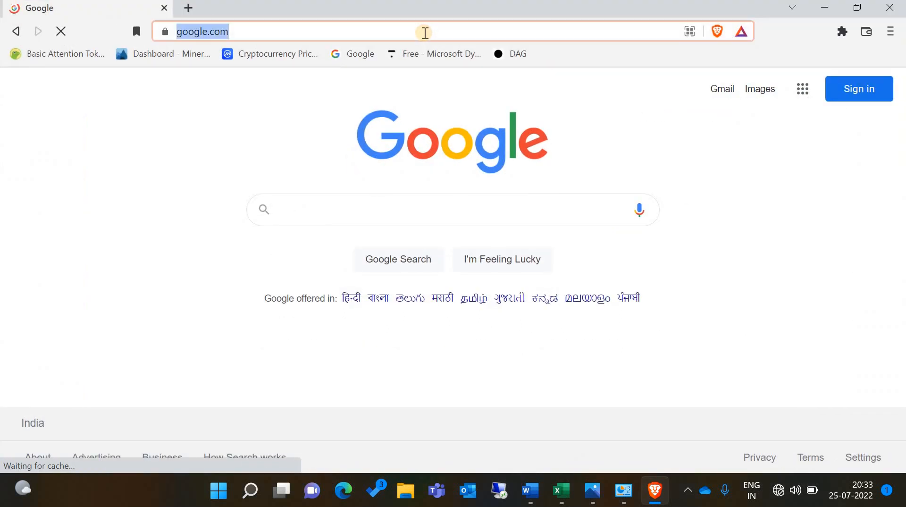
{"action": "type", "text": "17"}
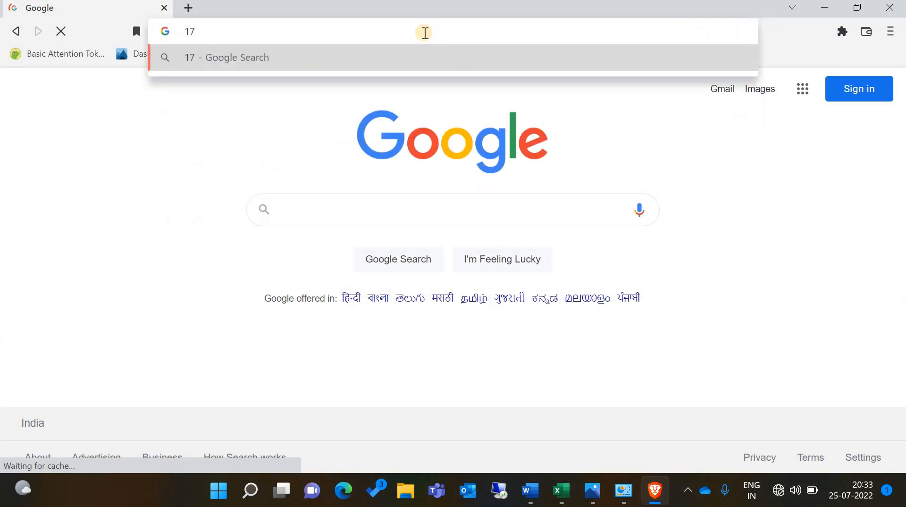
{"action": "key", "text": "BackSpace"}
{"action": "key", "text": "BackSpace"}
{"action": "type", "text": "https"}
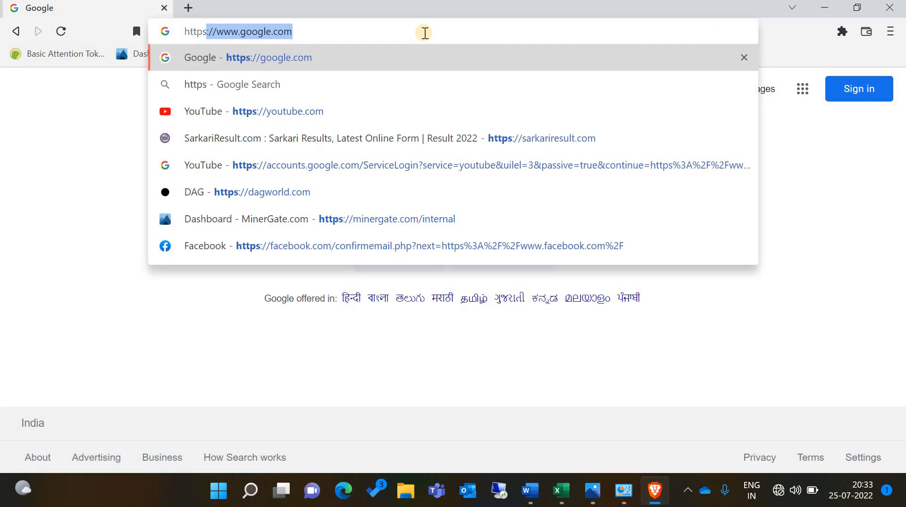
{"action": "type", "text": ":/"}
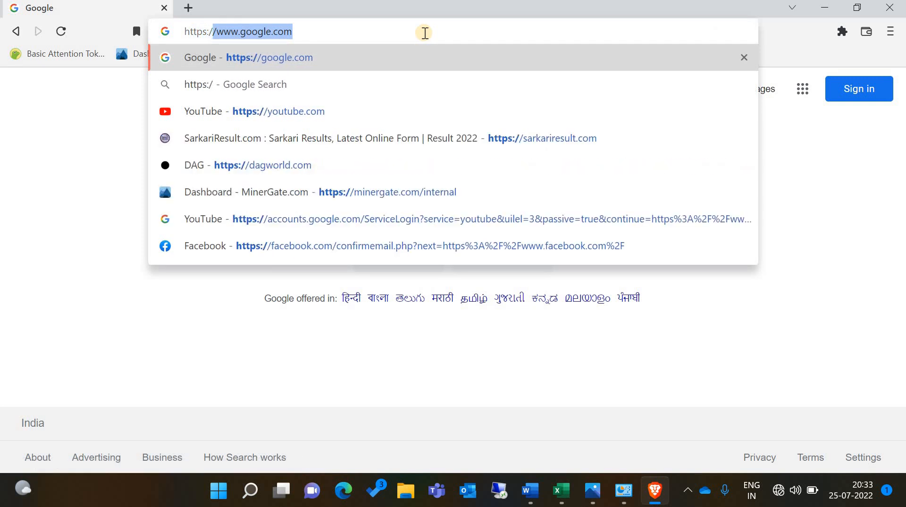
{"action": "type", "text": "/17"}
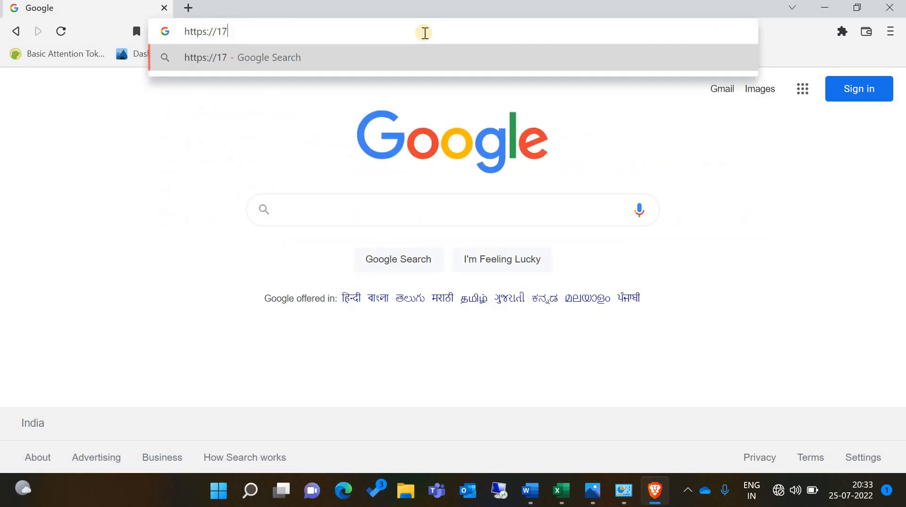
{"action": "type", "text": "2.16.16"}
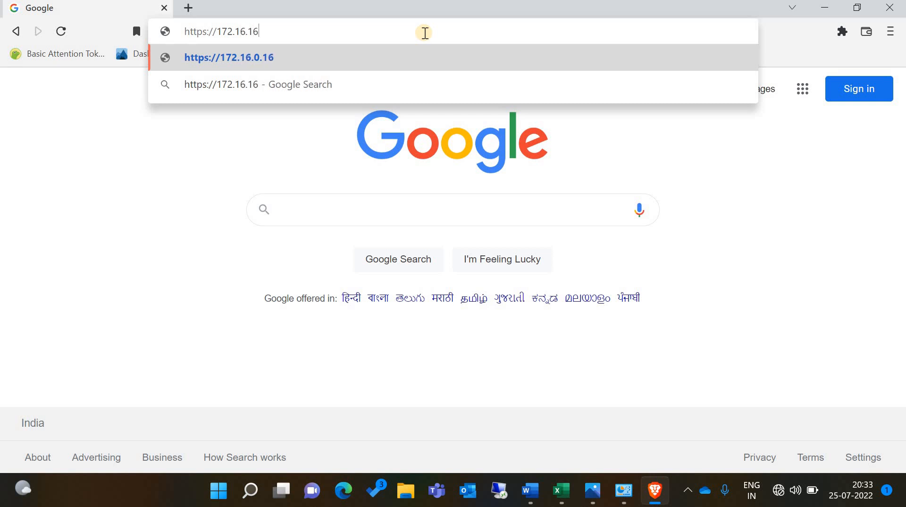
{"action": "type", "text": ".16"}
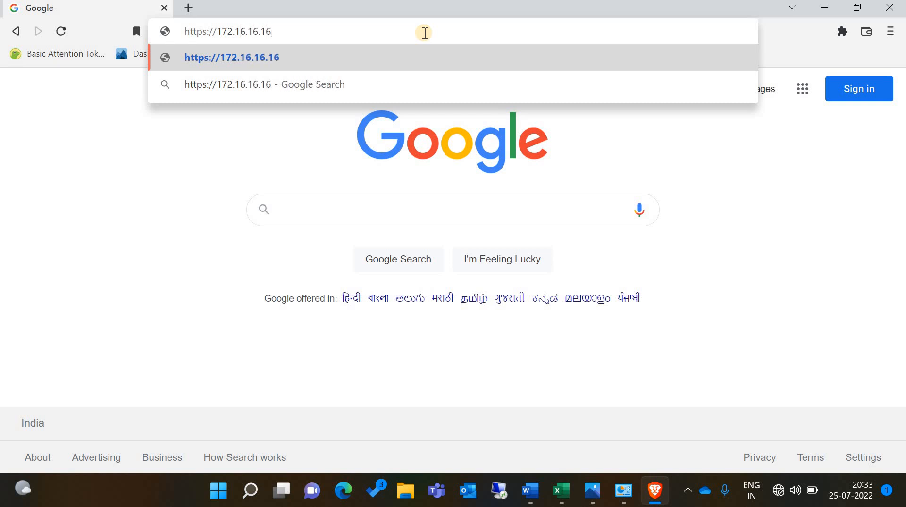
{"action": "type", "text": ":4444"}
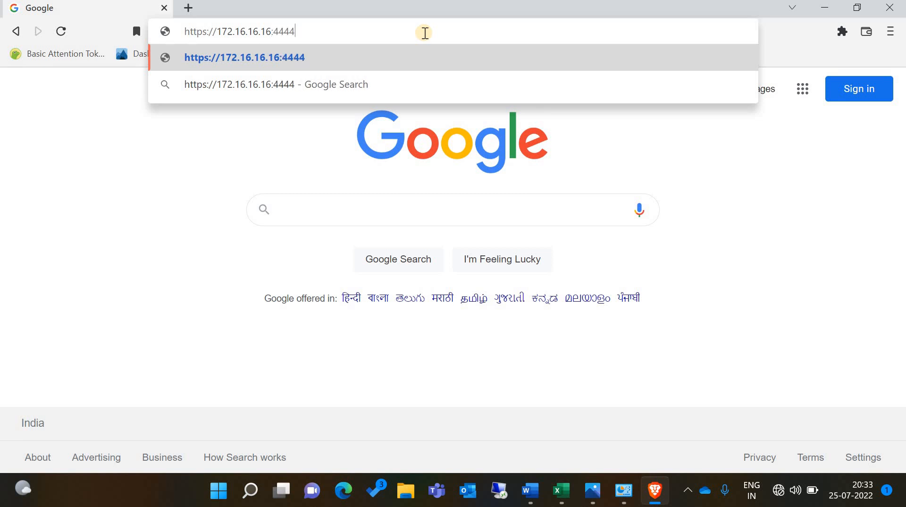
{"action": "key", "text": "Return"}
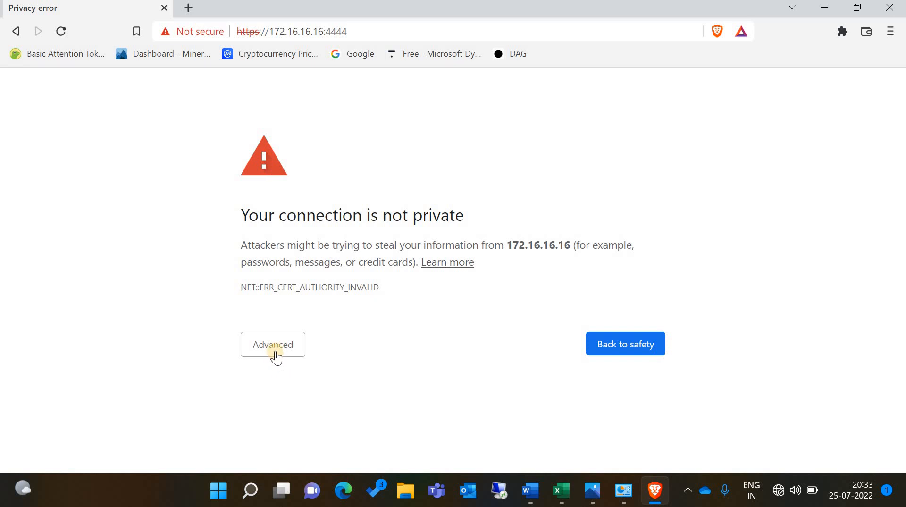
{"action": "left_click", "coordinate": [276, 358]}
{"action": "scroll", "coordinate": [277, 425], "scroll_direction": "down", "scroll_amount": 1}
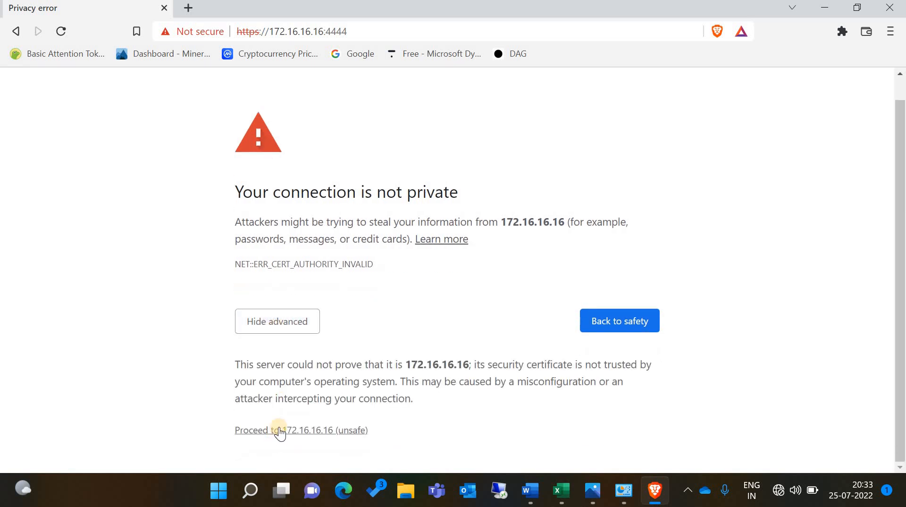
{"action": "left_click", "coordinate": [280, 430]}
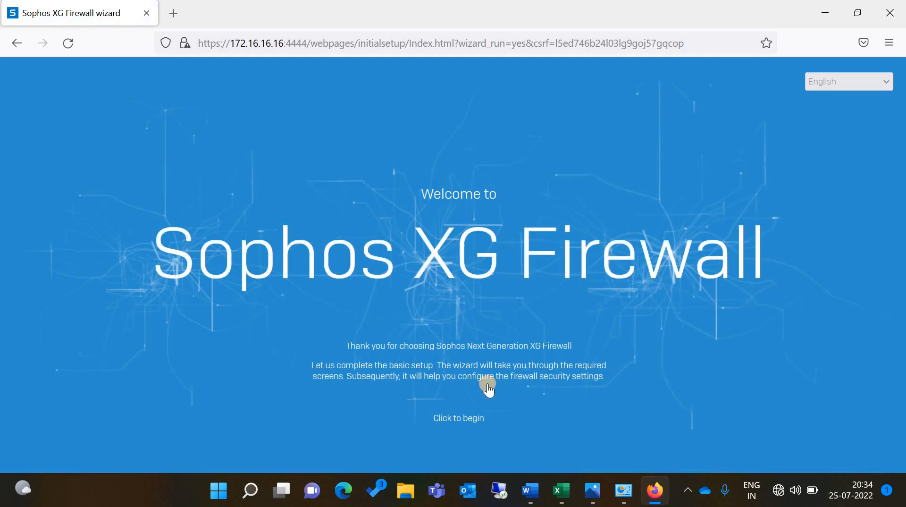
Start the setup wizard and enter the new admin password
{"action": "left_click", "coordinate": [451, 418]}
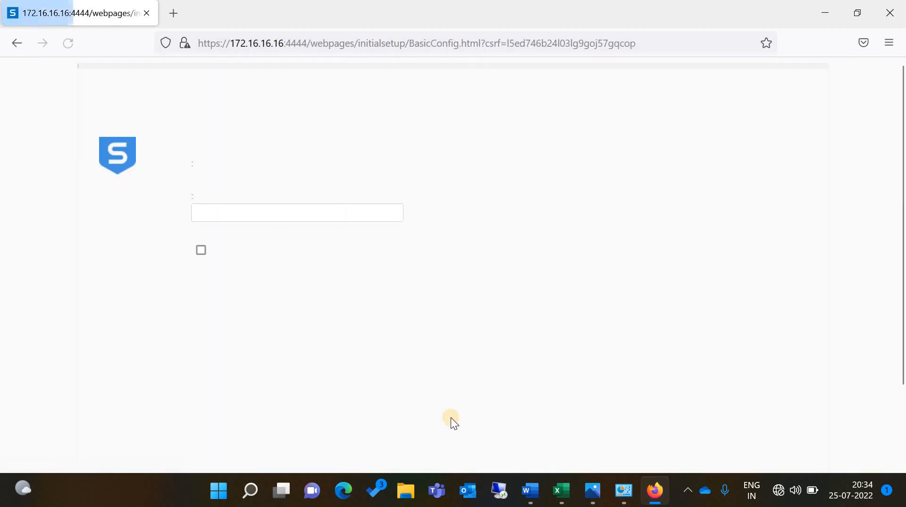
{"action": "left_click", "coordinate": [267, 265]}
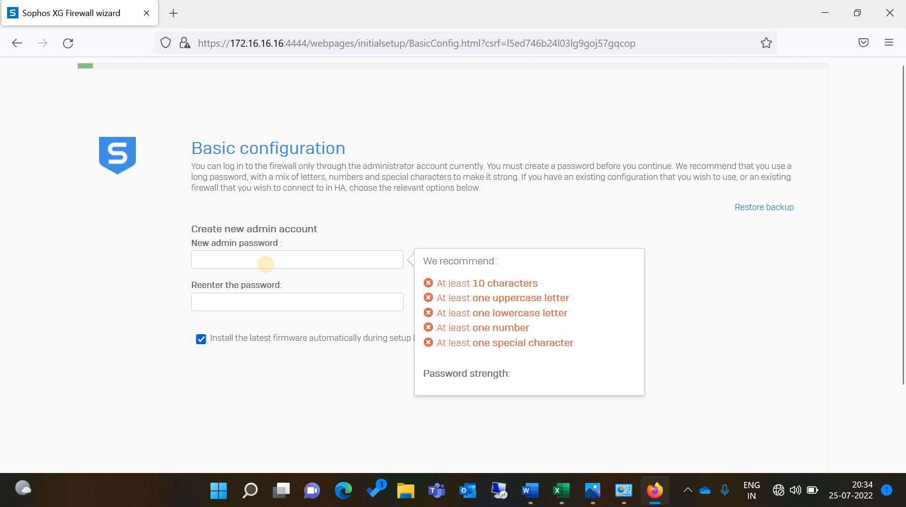
{"action": "type", "text": "••••••••••"}
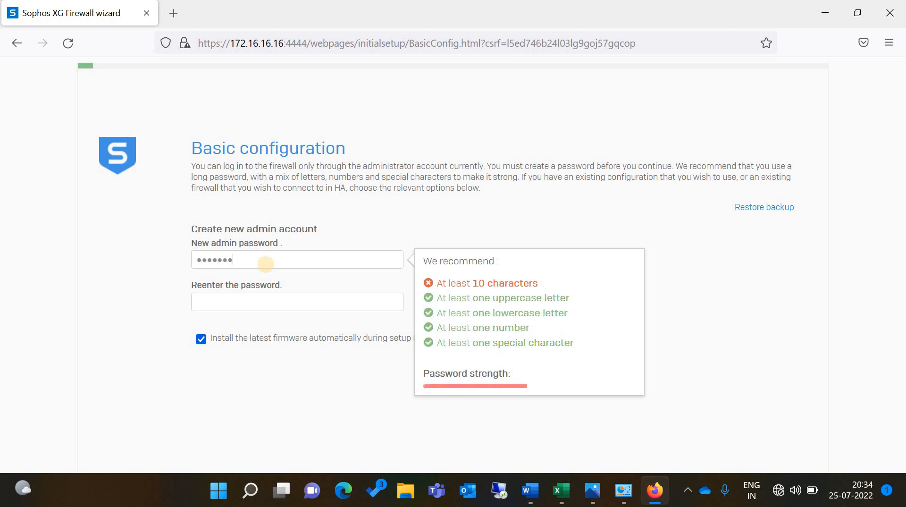
{"action": "key", "text": "Tab"}
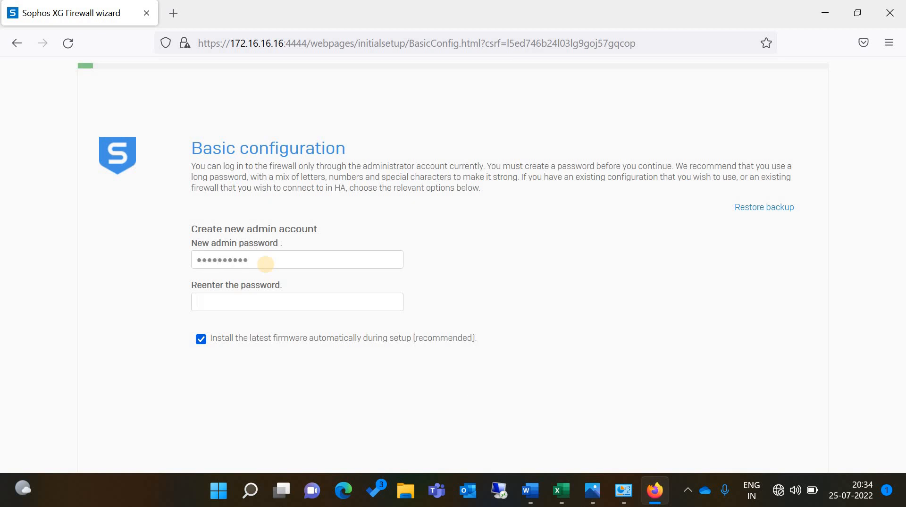
{"action": "type", "text": "••••••••••"}
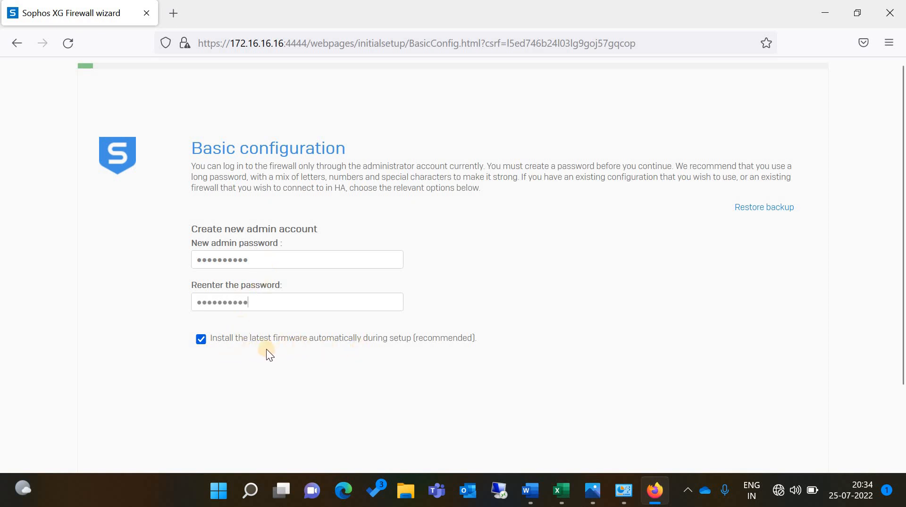
Turn off automatic firmware installation and accept the license agreement
{"action": "left_click", "coordinate": [201, 339]}
{"action": "scroll", "coordinate": [330, 362], "scroll_direction": "down", "scroll_amount": 2}
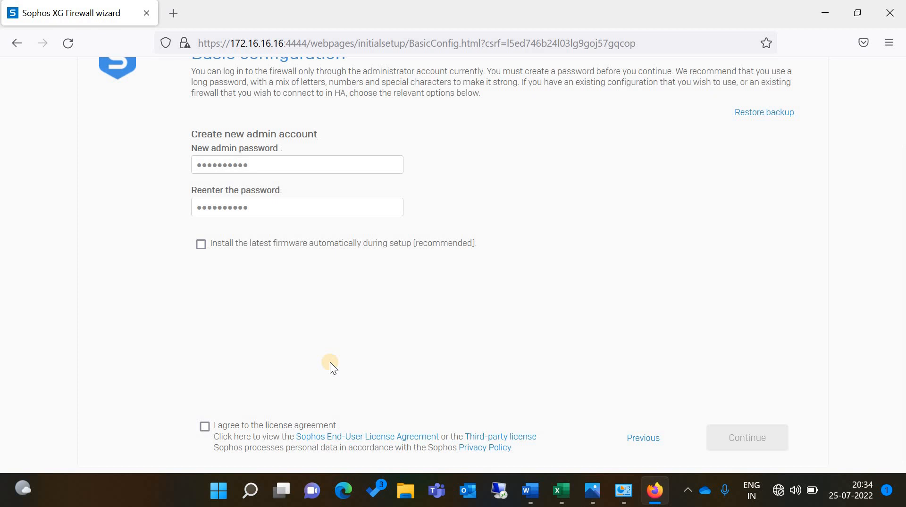
{"action": "scroll", "coordinate": [330, 362], "scroll_direction": "up", "scroll_amount": 2}
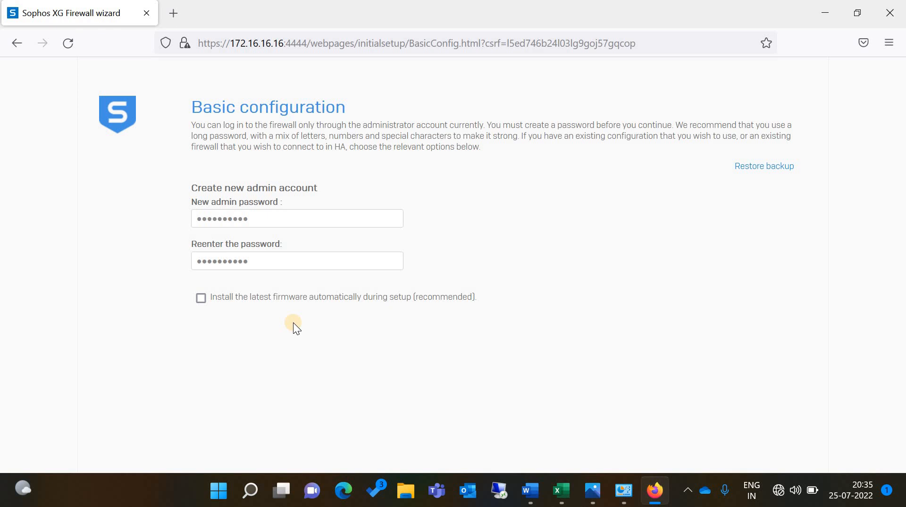
{"action": "scroll", "coordinate": [293, 324], "scroll_direction": "down", "scroll_amount": 2}
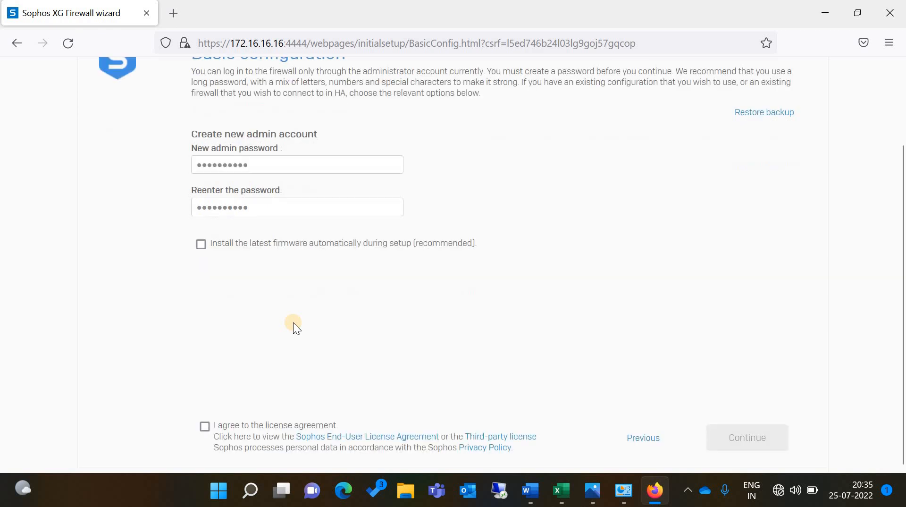
{"action": "left_click", "coordinate": [204, 426]}
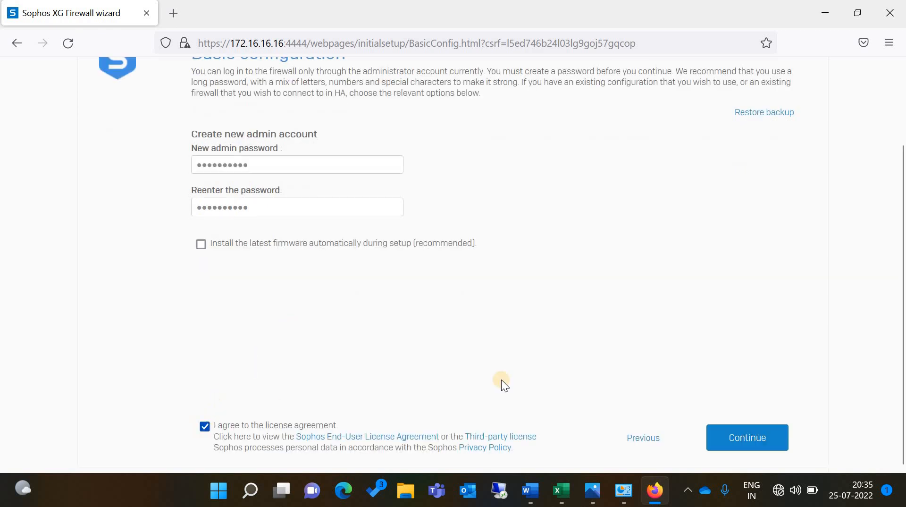
Submit the basic configuration and choose to continue setup offline
{"action": "left_click", "coordinate": [752, 444]}
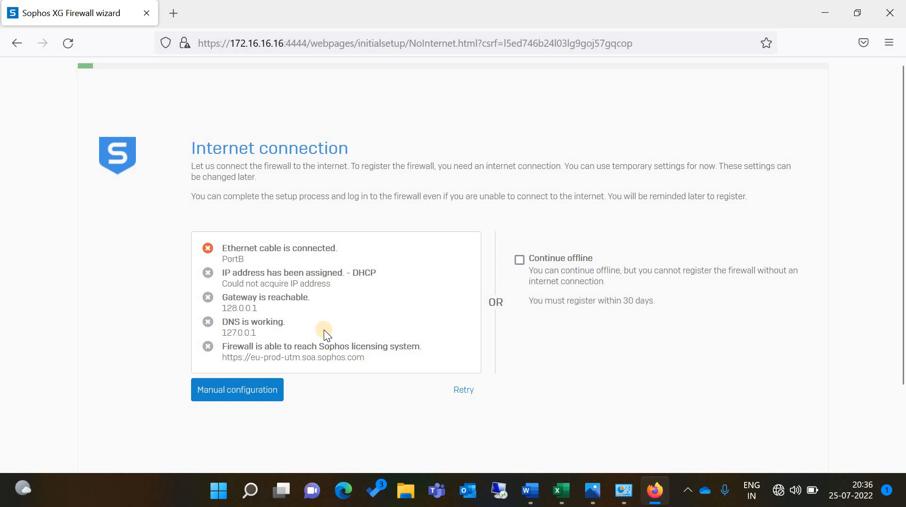
{"action": "left_click", "coordinate": [518, 261]}
{"action": "scroll", "coordinate": [610, 330], "scroll_direction": "down", "scroll_amount": 2}
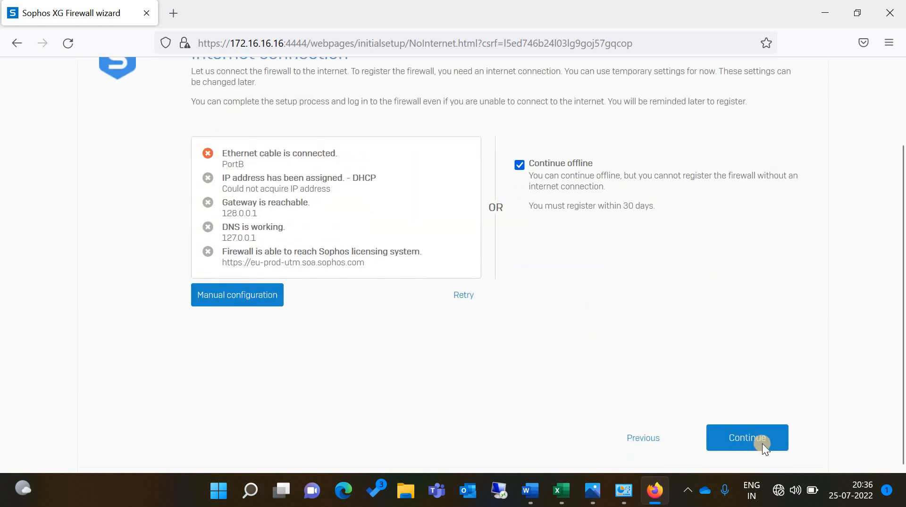
{"action": "left_click", "coordinate": [763, 443]}
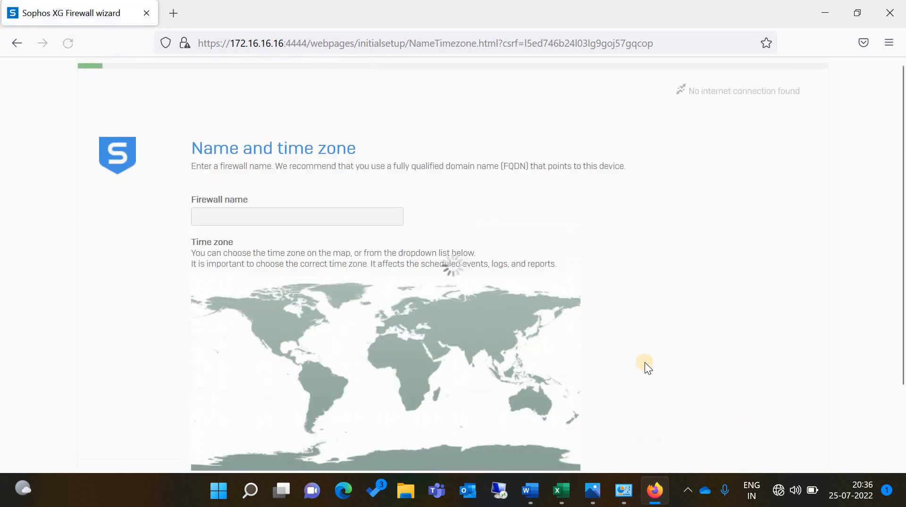
Set the time zone to India, Asia/Kolkata, and continue
{"action": "scroll", "coordinate": [333, 222], "scroll_direction": "down", "scroll_amount": 2}
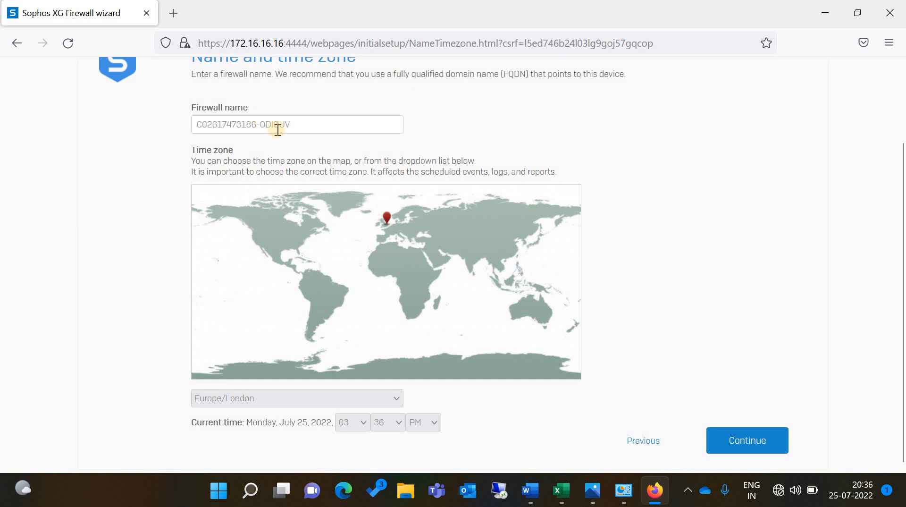
{"action": "left_click", "coordinate": [473, 259]}
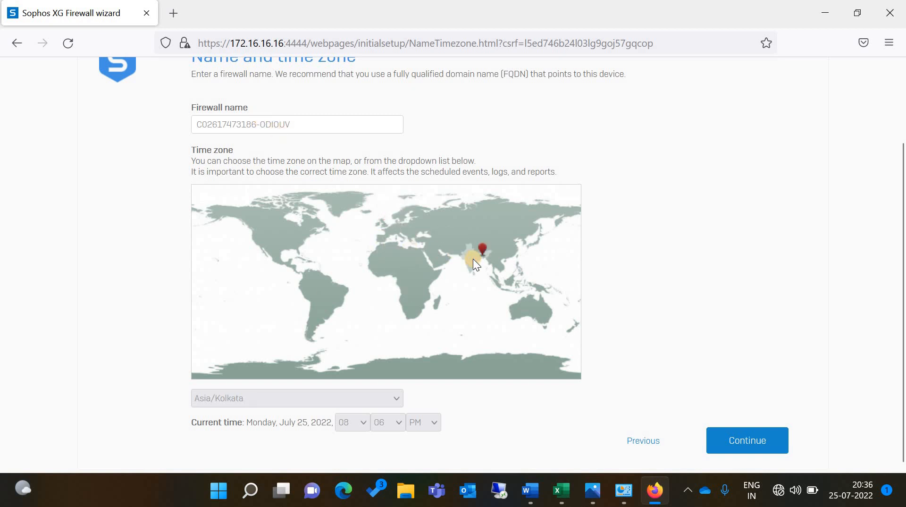
{"action": "left_click", "coordinate": [781, 450]}
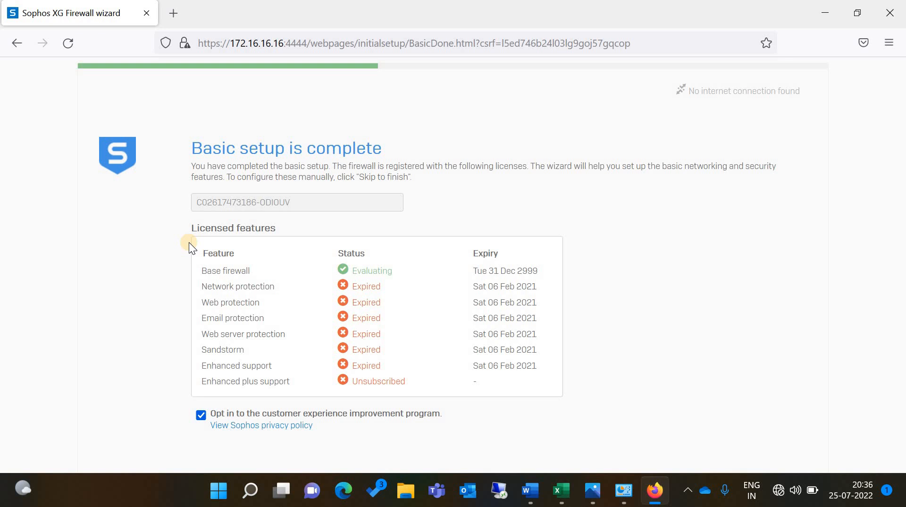
Move past the licence overview and skip the remaining wizard steps to the summary
{"action": "scroll", "coordinate": [189, 242], "scroll_direction": "down", "scroll_amount": 2}
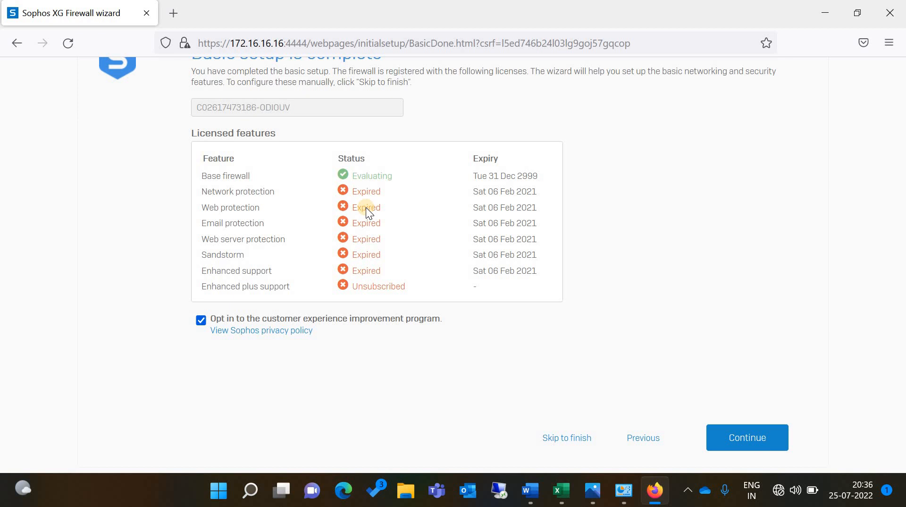
{"action": "left_click", "coordinate": [727, 438]}
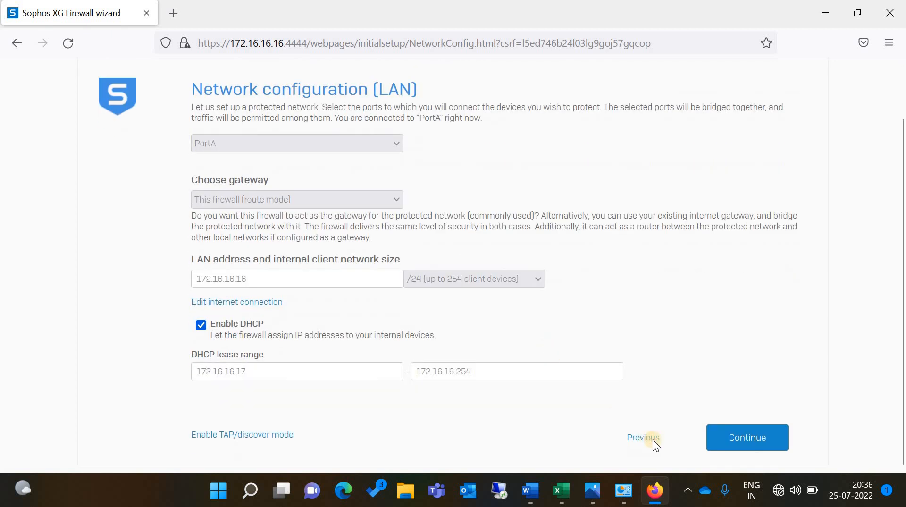
{"action": "left_click", "coordinate": [630, 440]}
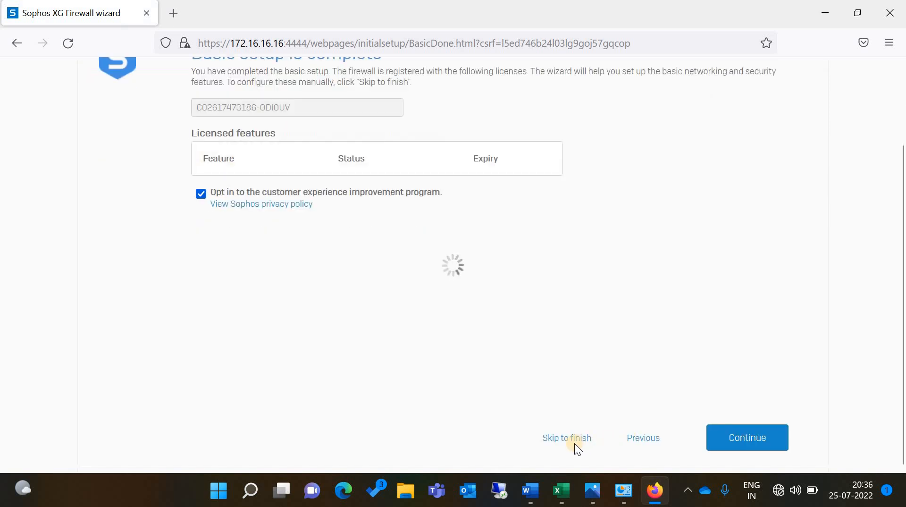
{"action": "left_click", "coordinate": [573, 439]}
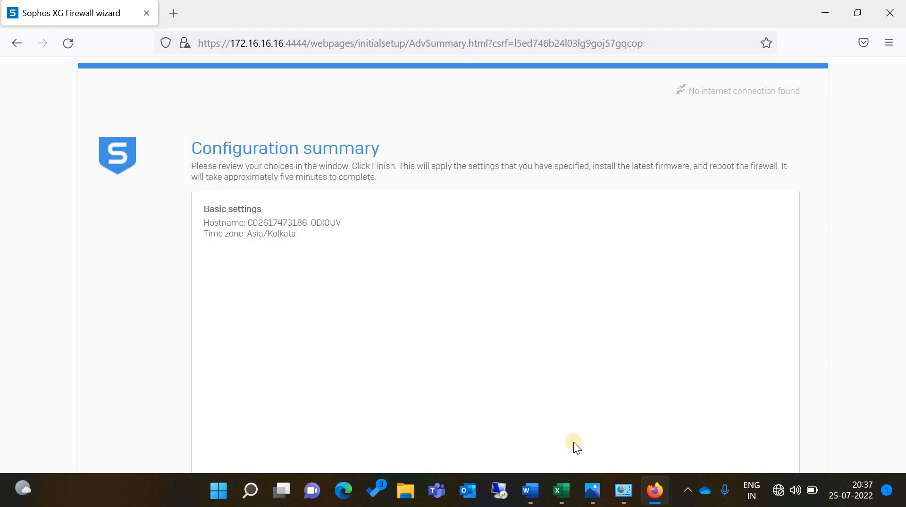
Review the configuration summary and finish the wizard
{"action": "scroll", "coordinate": [573, 441], "scroll_direction": "down", "scroll_amount": 2}
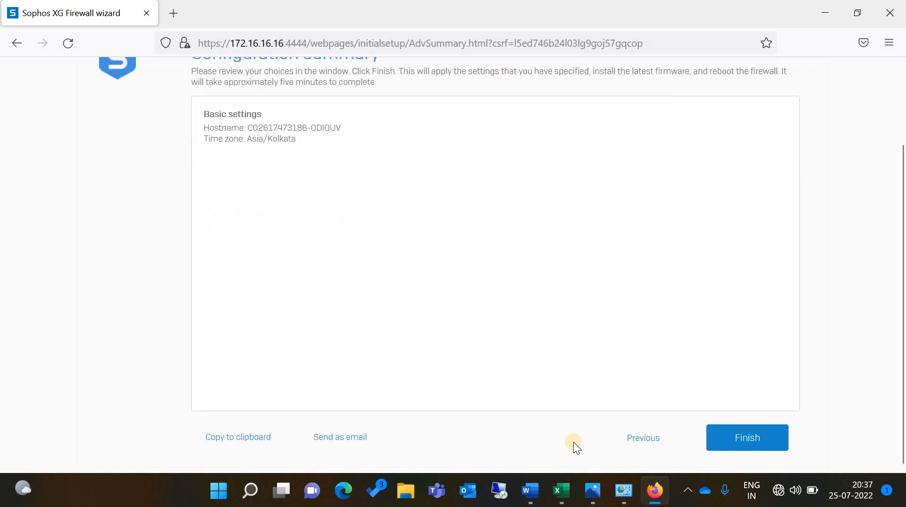
{"action": "scroll", "coordinate": [574, 442], "scroll_direction": "up", "scroll_amount": 1}
{"action": "scroll", "coordinate": [574, 442], "scroll_direction": "down", "scroll_amount": 1}
{"action": "left_click", "coordinate": [739, 448]}
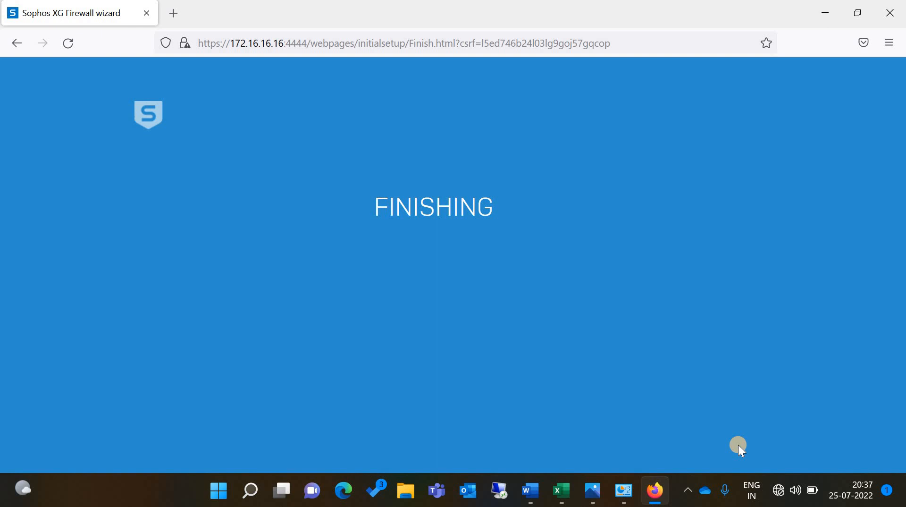
{"action": "key", "text": "super+r"}
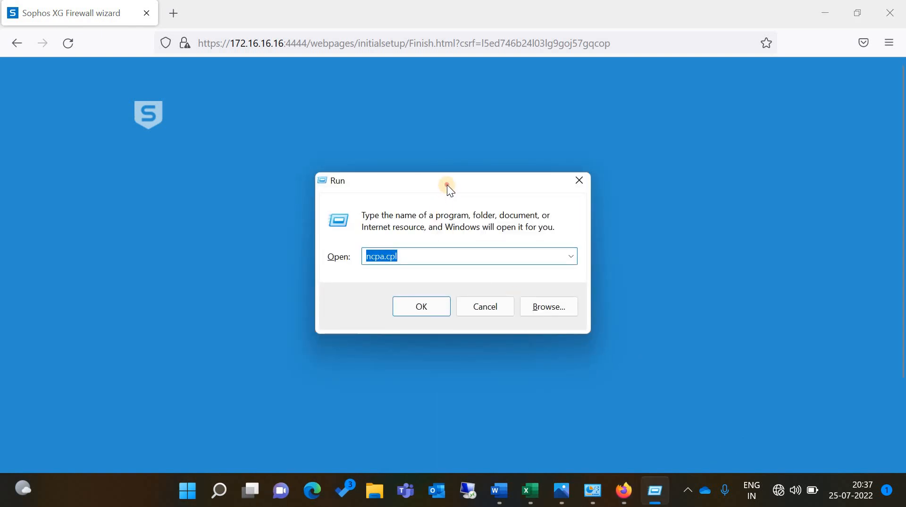
Launch cmd and start a continuous ping 172.16.16.16 -t
{"action": "left_click_drag", "start_coordinate": [446, 185], "coordinate": [158, 283]}
{"action": "type", "text": "cmd"}
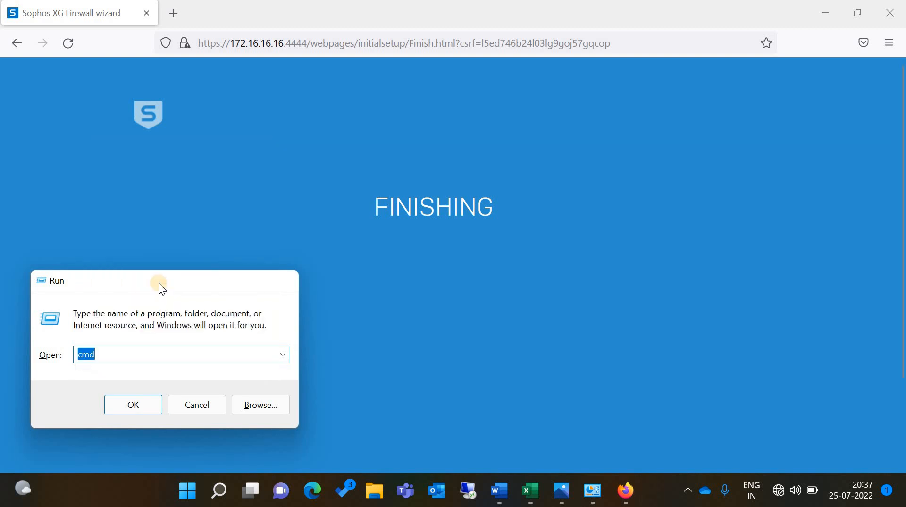
{"action": "key", "text": "Return"}
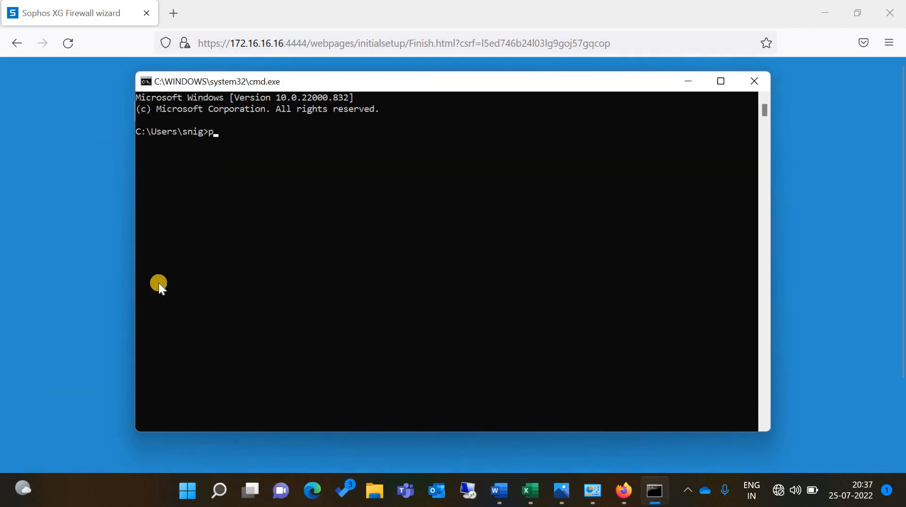
{"action": "type", "text": "ping"}
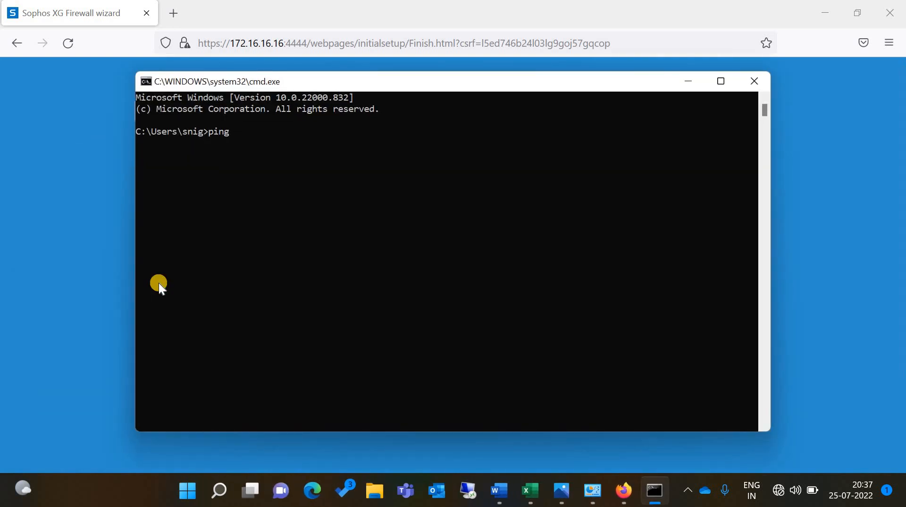
{"action": "type", "text": " 172.16.16."}
{"action": "type", "text": "16 -t"}
{"action": "key", "text": "Return"}
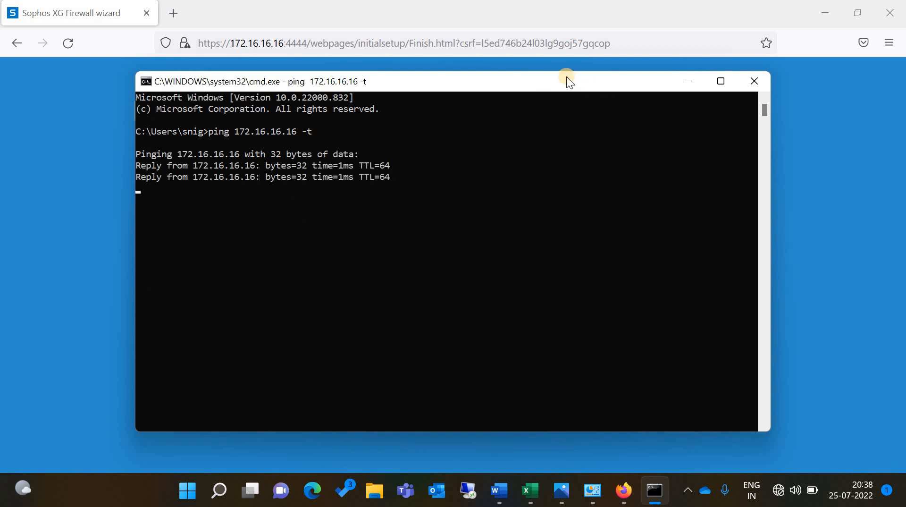
Move the ping console to the upper right, clear of the wizard's FINISHING page
{"action": "left_click_drag", "start_coordinate": [543, 119], "coordinate": [449, 240]}
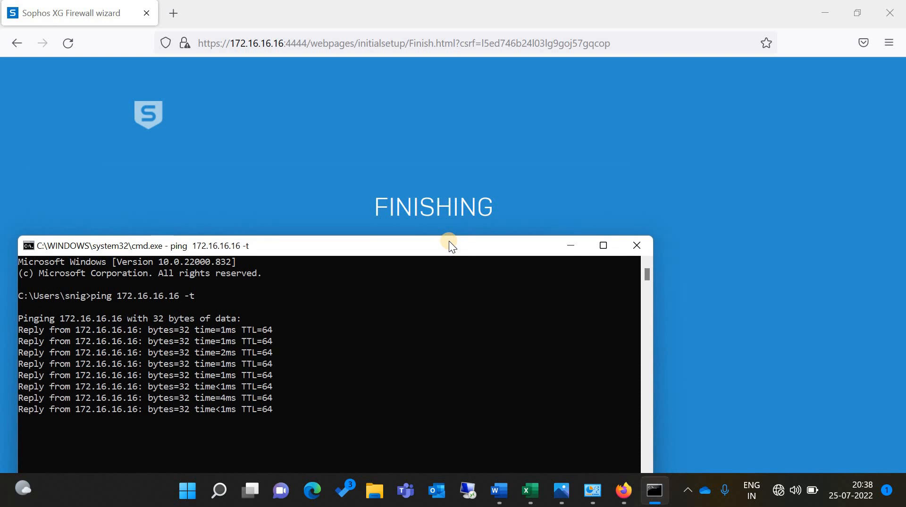
{"action": "left_click_drag", "start_coordinate": [452, 243], "coordinate": [904, 245]}
{"action": "left_click_drag", "start_coordinate": [777, 192], "coordinate": [837, 232]}
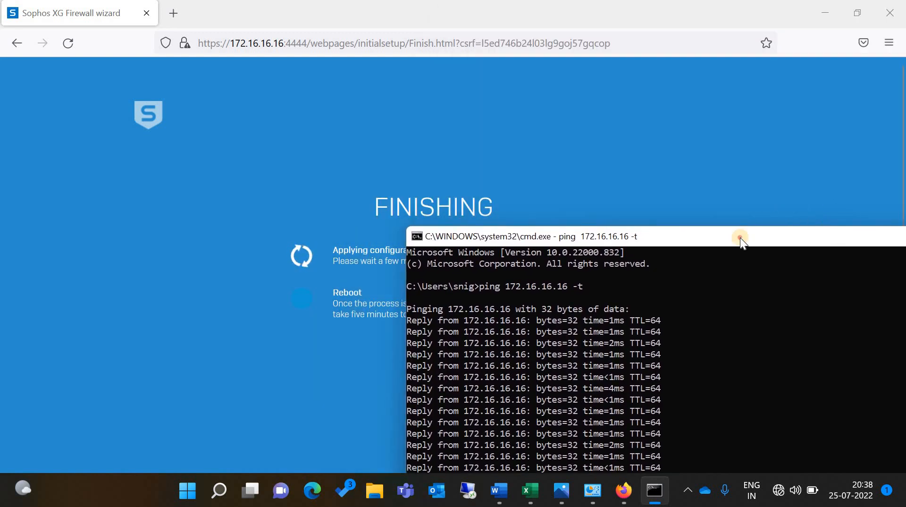
{"action": "left_click_drag", "start_coordinate": [740, 237], "coordinate": [792, 169]}
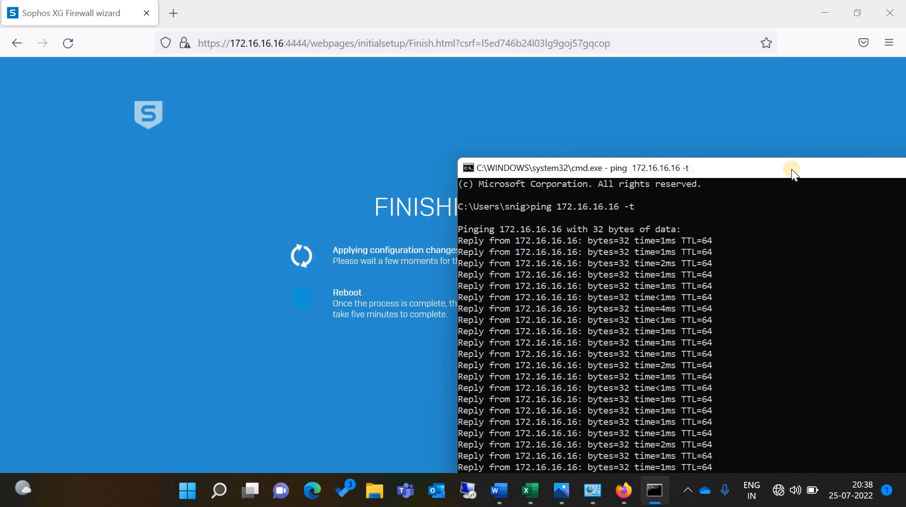
{"action": "left_click_drag", "start_coordinate": [791, 169], "coordinate": [758, 70]}
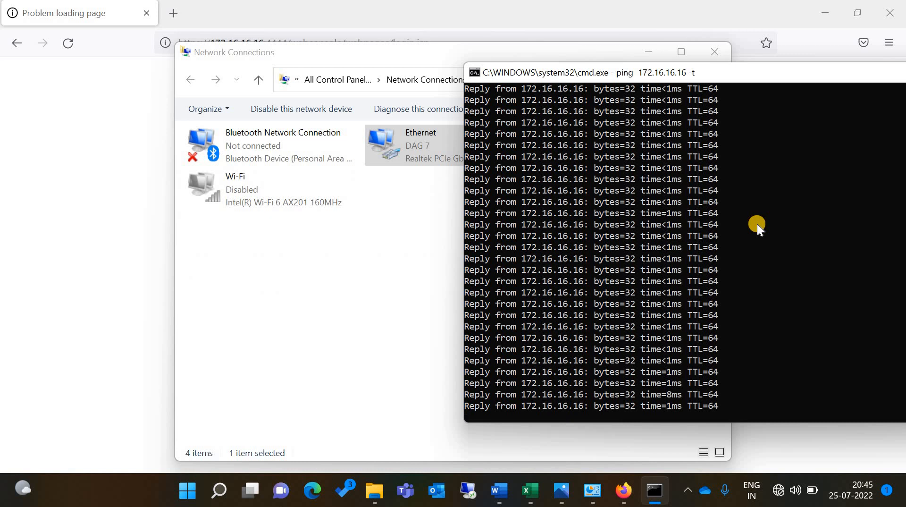
{"action": "left_click", "coordinate": [429, 207]}
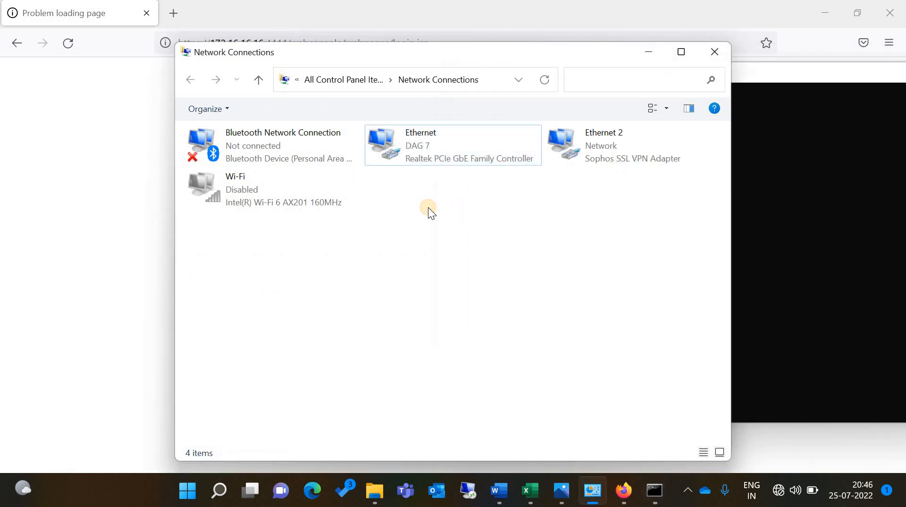
{"action": "left_click", "coordinate": [289, 5]}
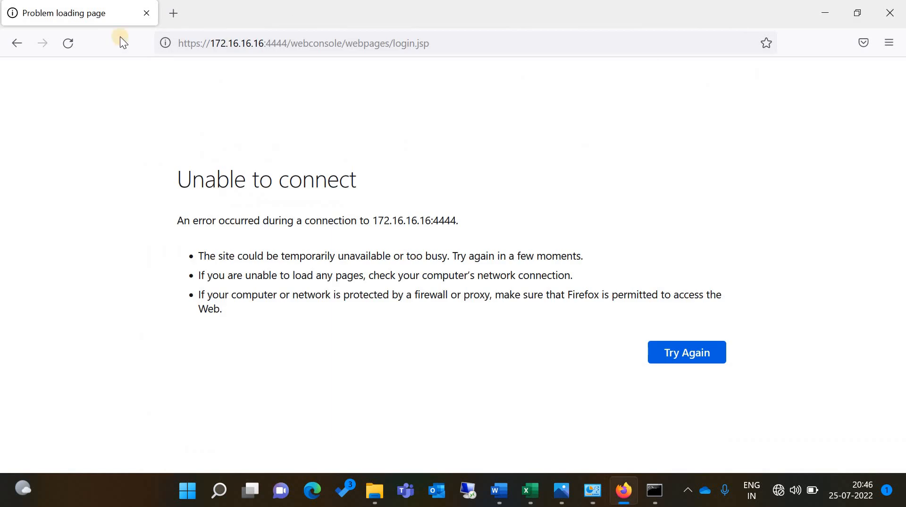
{"action": "left_click_drag", "start_coordinate": [290, 43], "coordinate": [472, 53]}
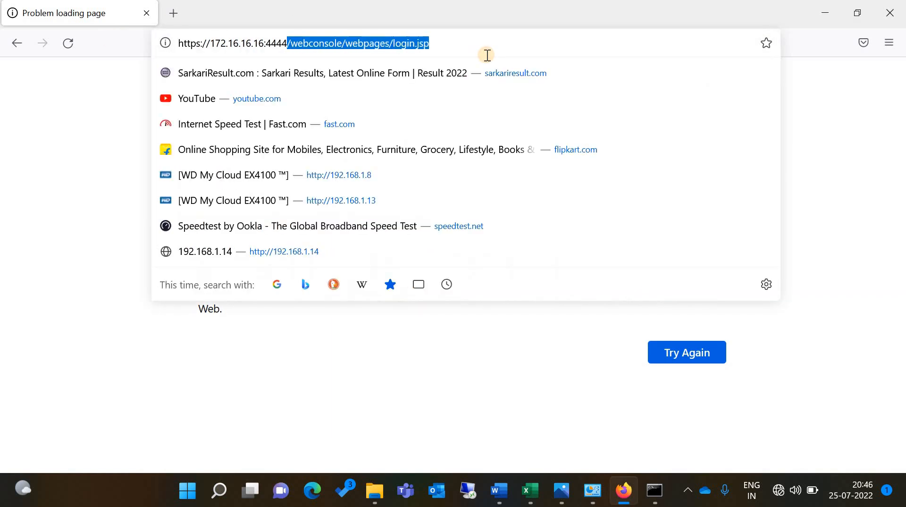
{"action": "key", "text": "BackSpace"}
{"action": "key", "text": "Return"}
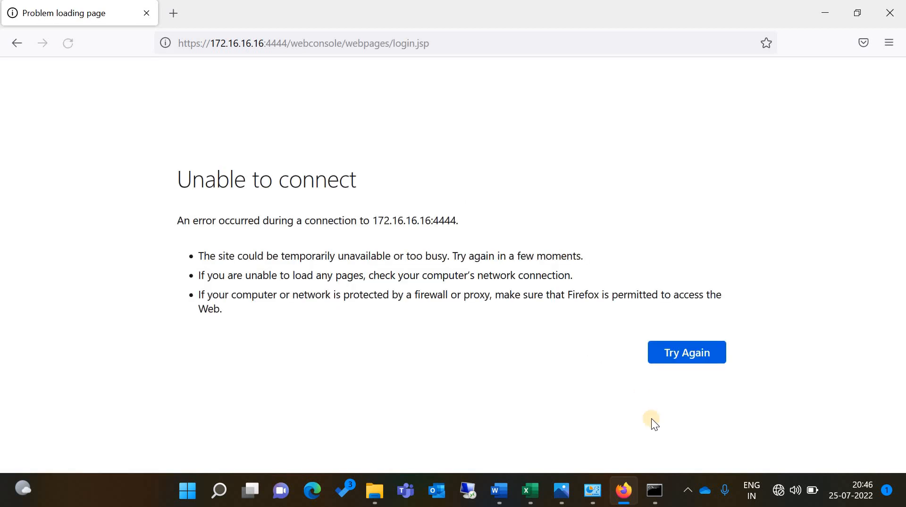
Retry the connection while watching the ping until the Sophos login page loads
{"action": "left_click", "coordinate": [656, 490]}
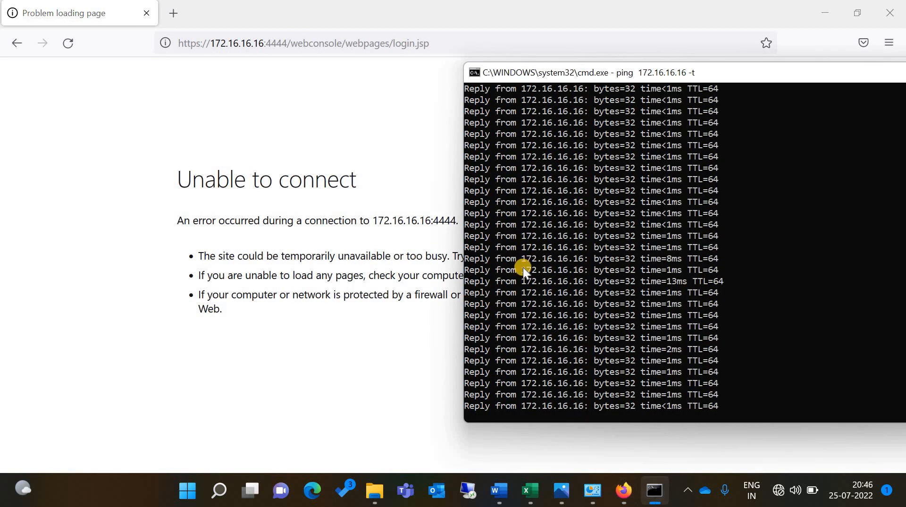
{"action": "left_click", "coordinate": [68, 43]}
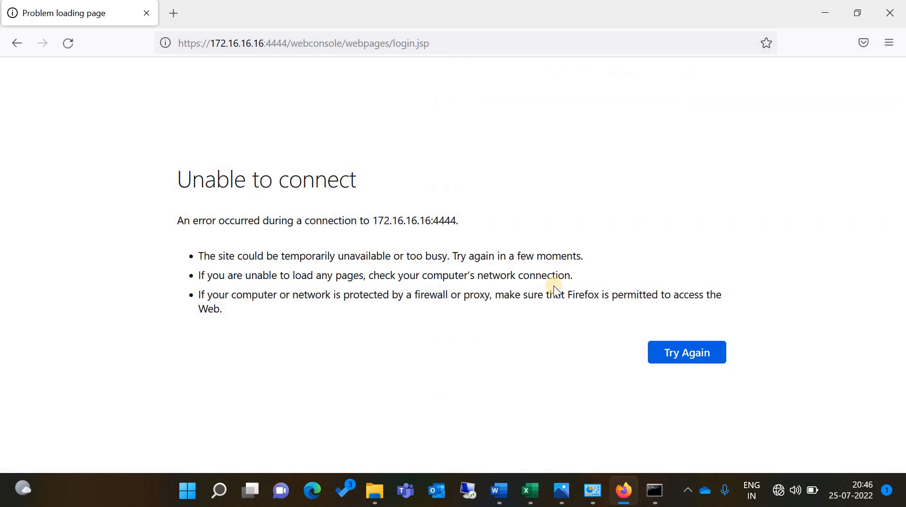
{"action": "left_click", "coordinate": [672, 349]}
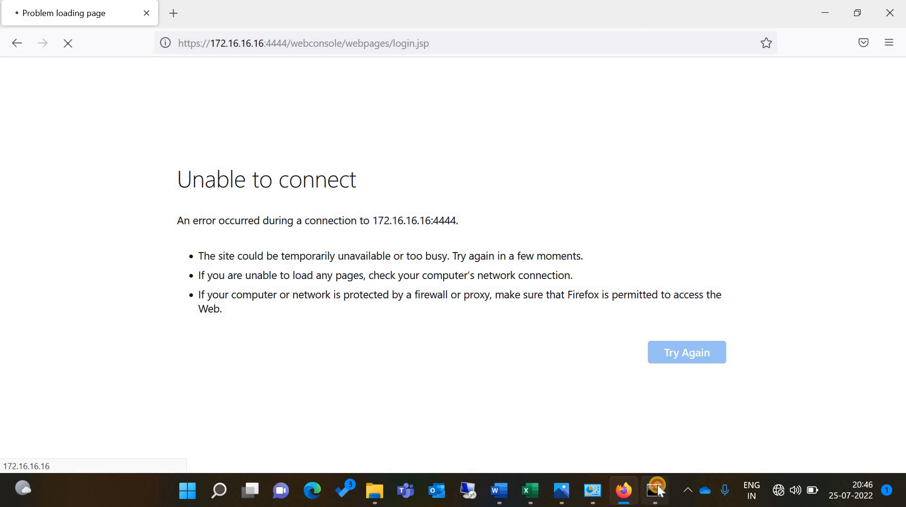
{"action": "left_click", "coordinate": [659, 491]}
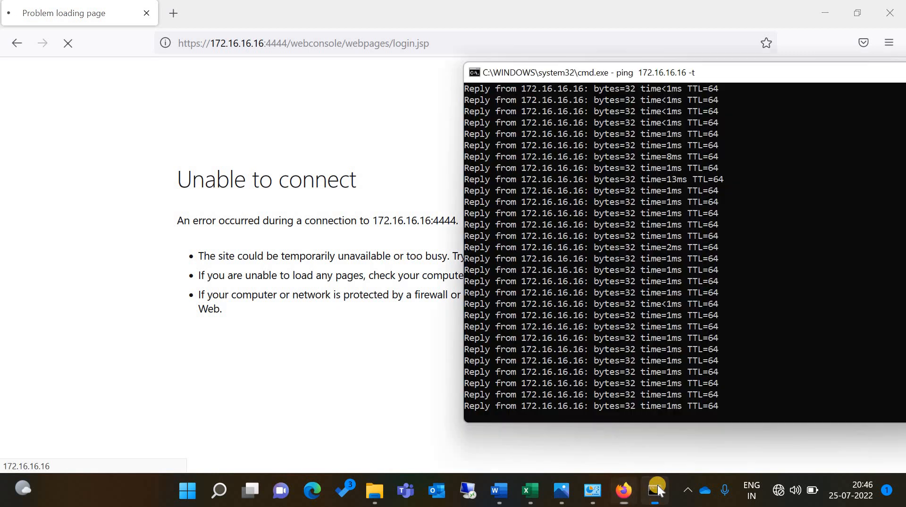
{"action": "left_click", "coordinate": [410, 207]}
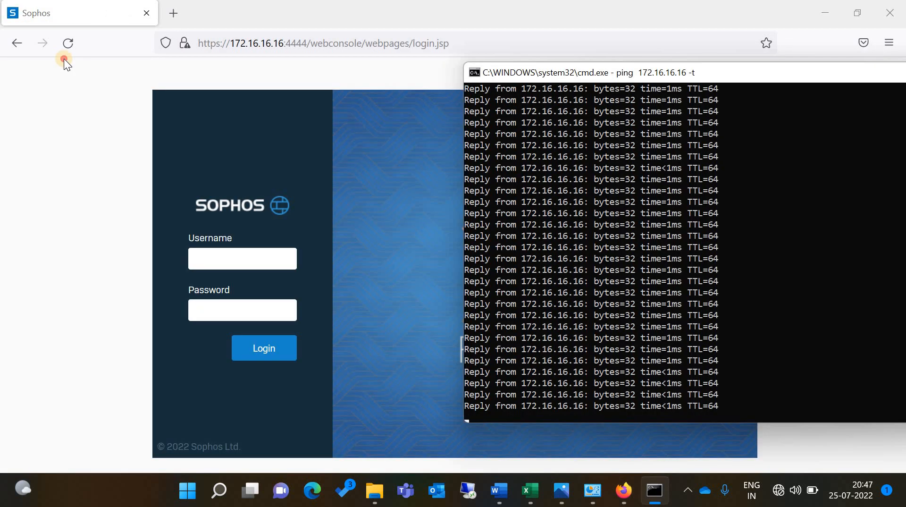
{"action": "left_click", "coordinate": [63, 59]}
Enter the username admin on the login page
{"action": "left_click", "coordinate": [216, 251]}
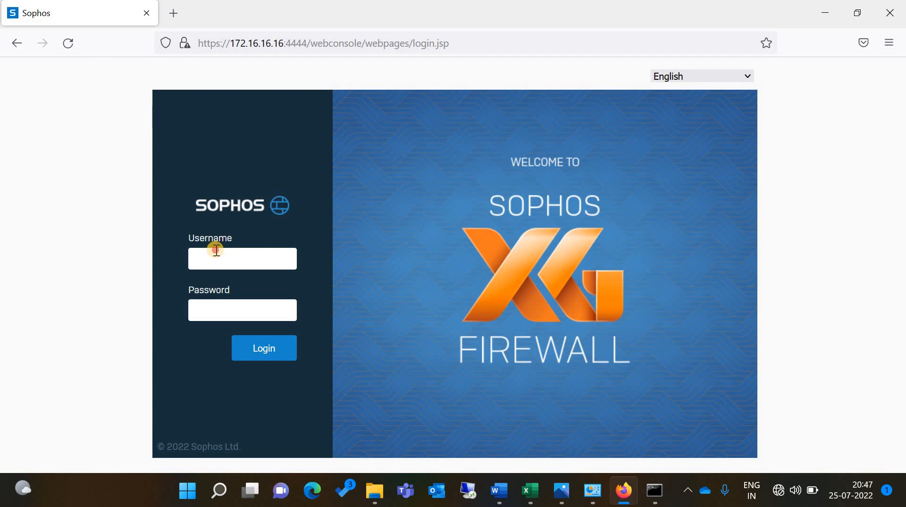
{"action": "type", "text": "adm"}
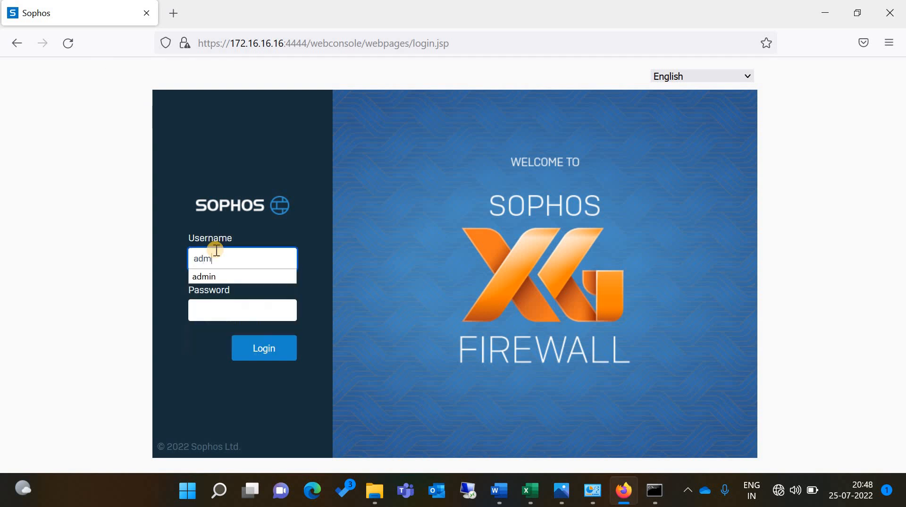
{"action": "type", "text": "in"}
{"action": "key", "text": "Tab"}
Submit the admin password, then re-enter username admin and the password after the failed login
{"action": "type", "text": "•••"}
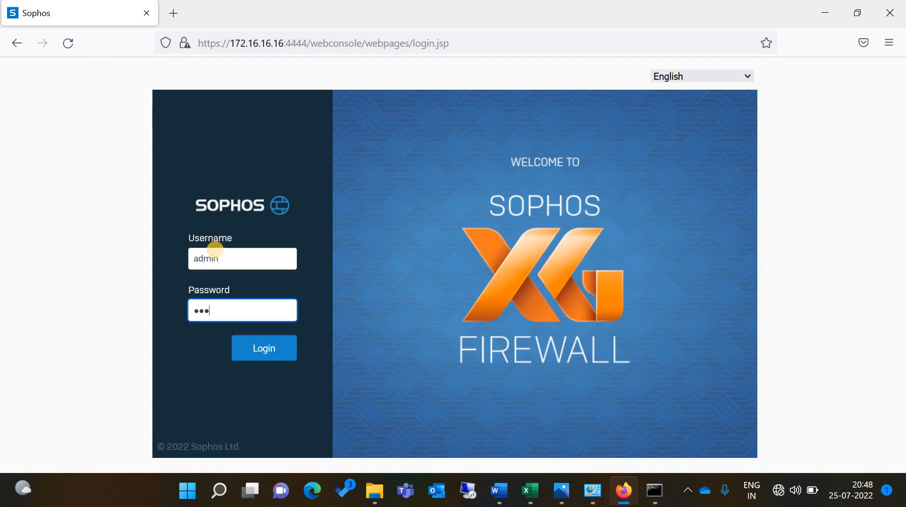
{"action": "type", "text": "•••••••••"}
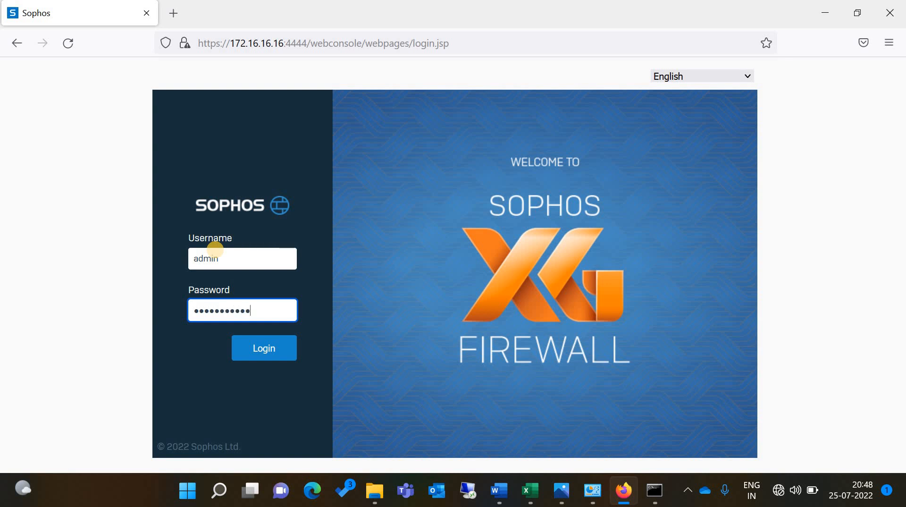
{"action": "left_click", "coordinate": [280, 343]}
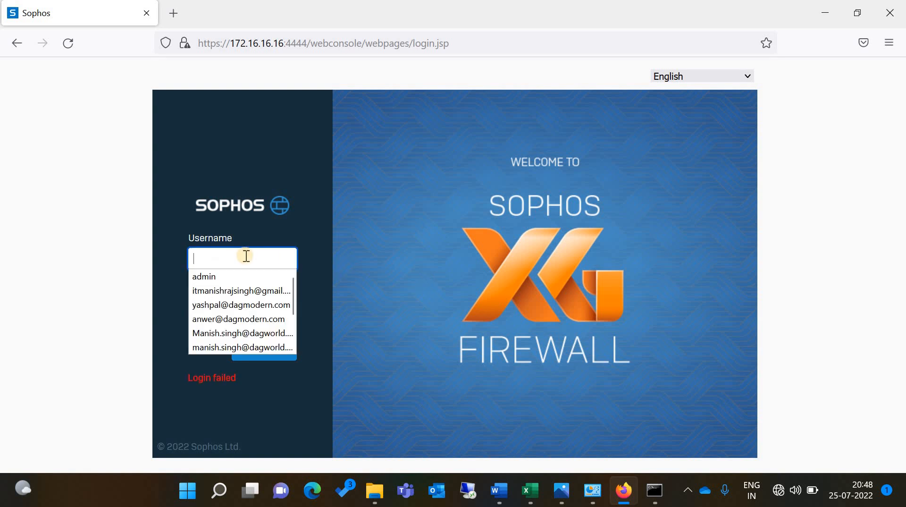
{"action": "type", "text": "admin"}
{"action": "key", "text": "Tab"}
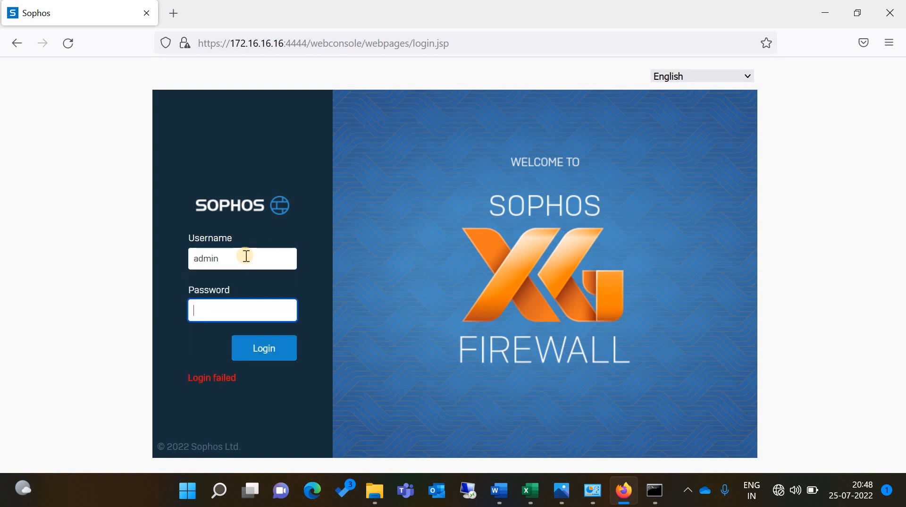
{"action": "type", "text": "**********"}
Clear the username, choose the saved admin login and sign in to the firewall console
{"action": "left_click", "coordinate": [246, 256]}
{"action": "key", "text": "ctrl+a"}
{"action": "key", "text": "BackSpace"}
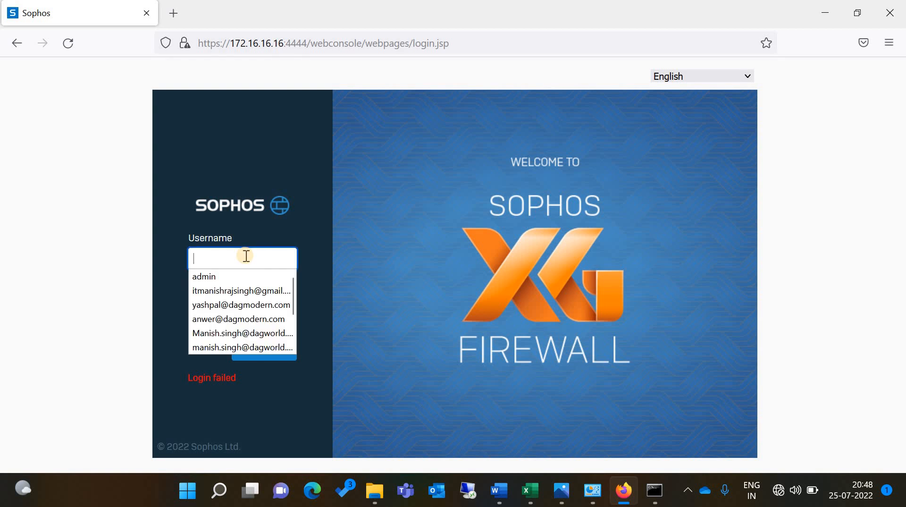
{"action": "left_click", "coordinate": [222, 277]}
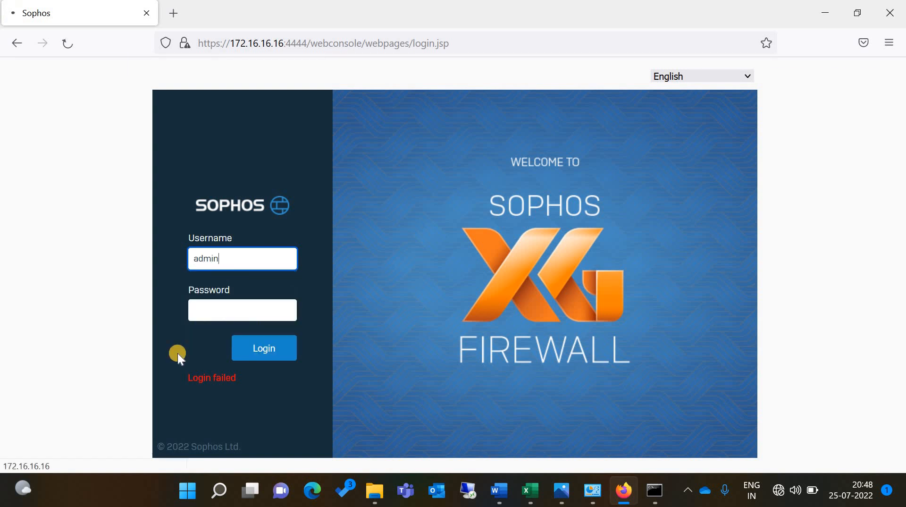
{"action": "key", "text": "Return"}
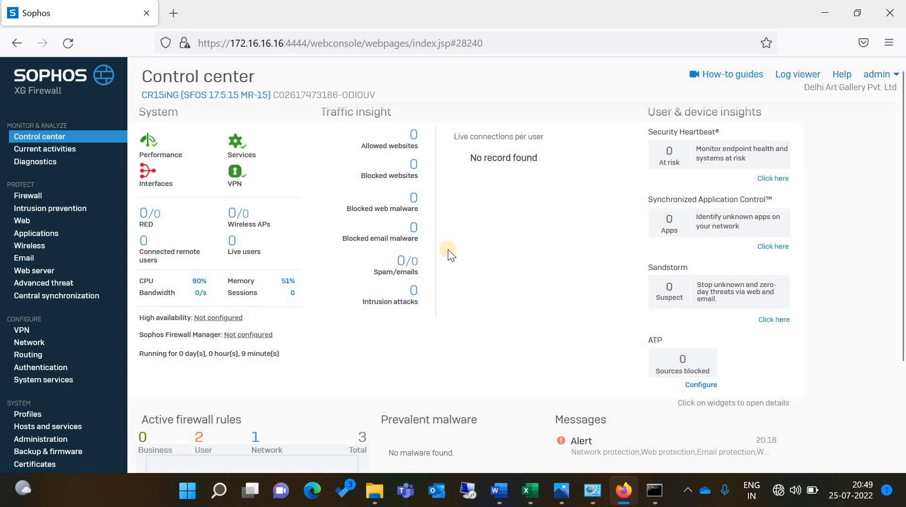
Open Network under CONFIGURE to show the Interfaces list
{"action": "scroll", "coordinate": [449, 249], "scroll_direction": "down", "scroll_amount": 2}
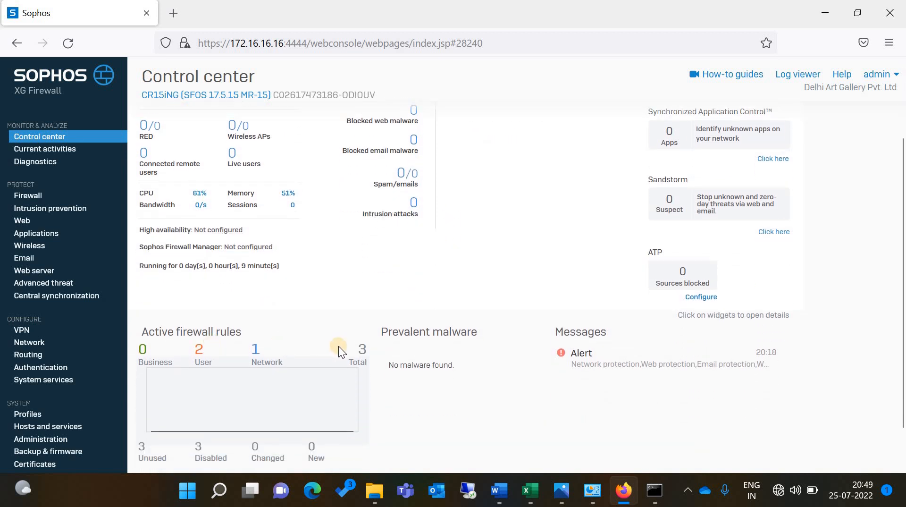
{"action": "scroll", "coordinate": [339, 348], "scroll_direction": "up", "scroll_amount": 2}
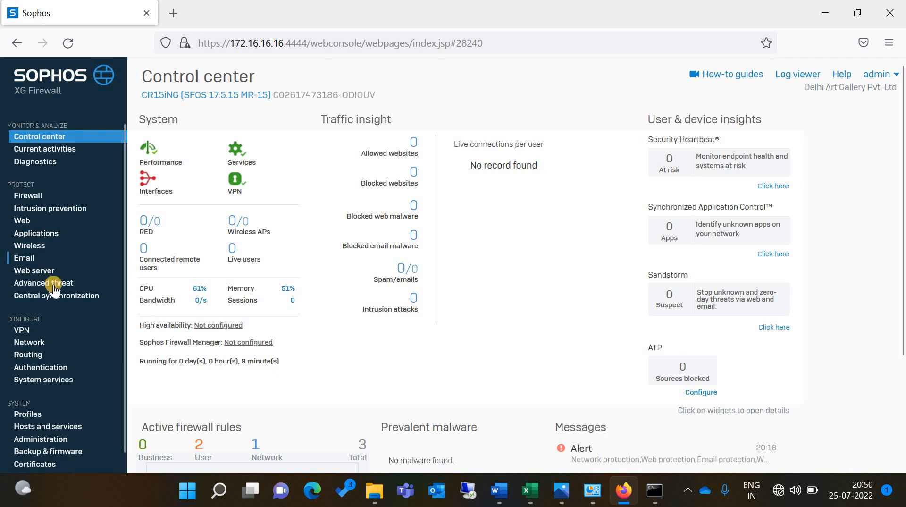
{"action": "left_click", "coordinate": [38, 345]}
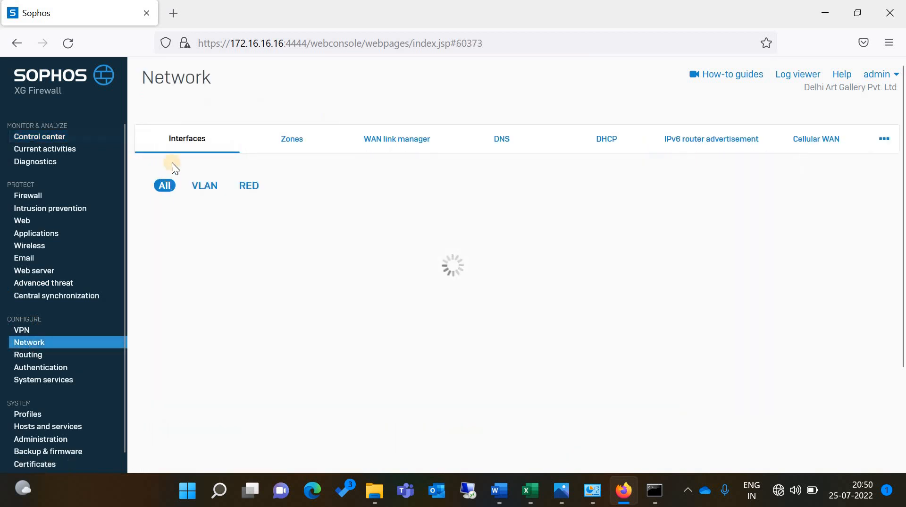
View the firewall appliance photo, minimize it, and open the PortA LAN interface settings
{"action": "left_click", "coordinate": [561, 492]}
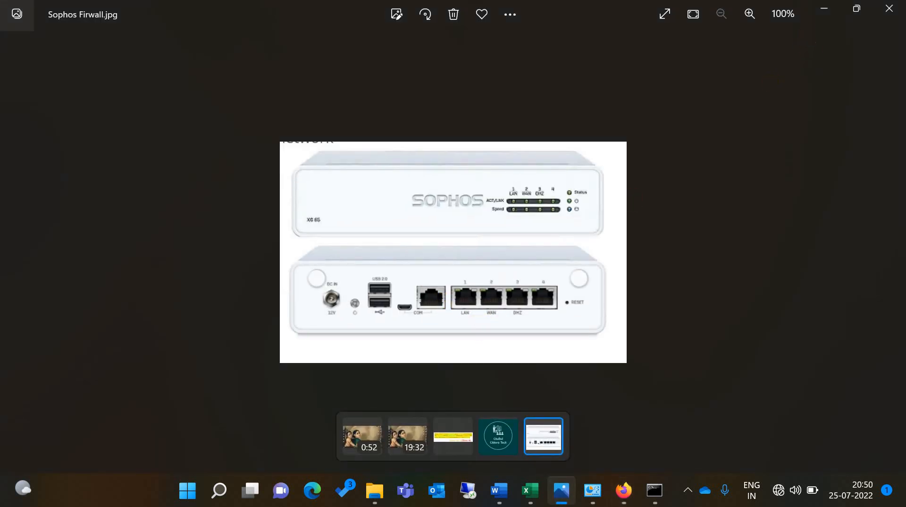
{"action": "left_click", "coordinate": [823, 8]}
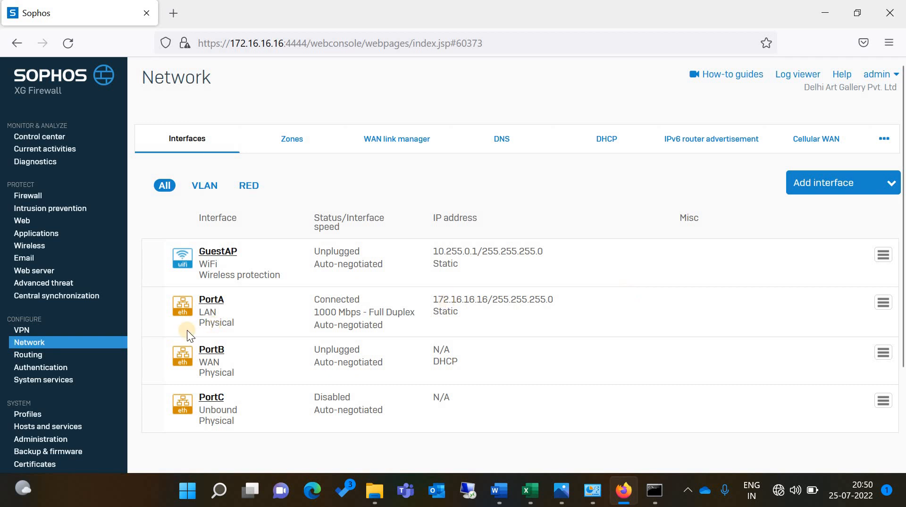
{"action": "left_click", "coordinate": [209, 301]}
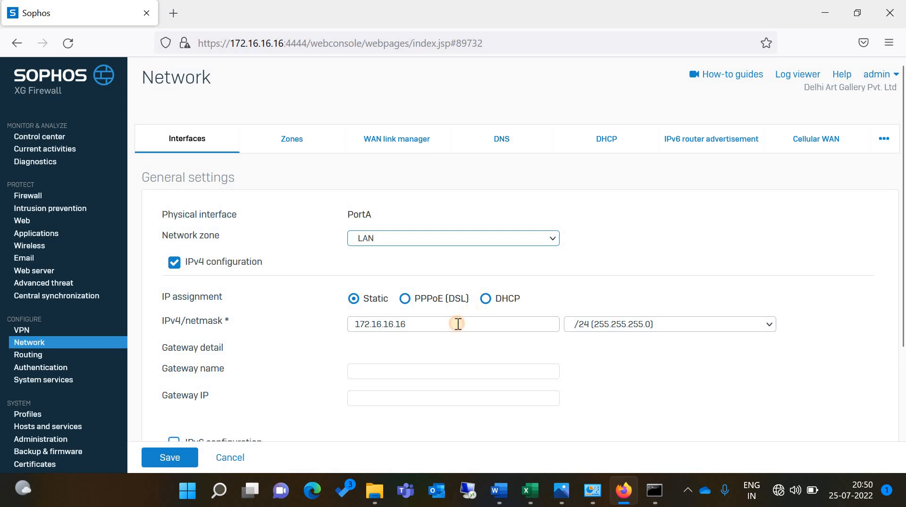
{"action": "left_click_drag", "start_coordinate": [458, 324], "coordinate": [345, 320]}
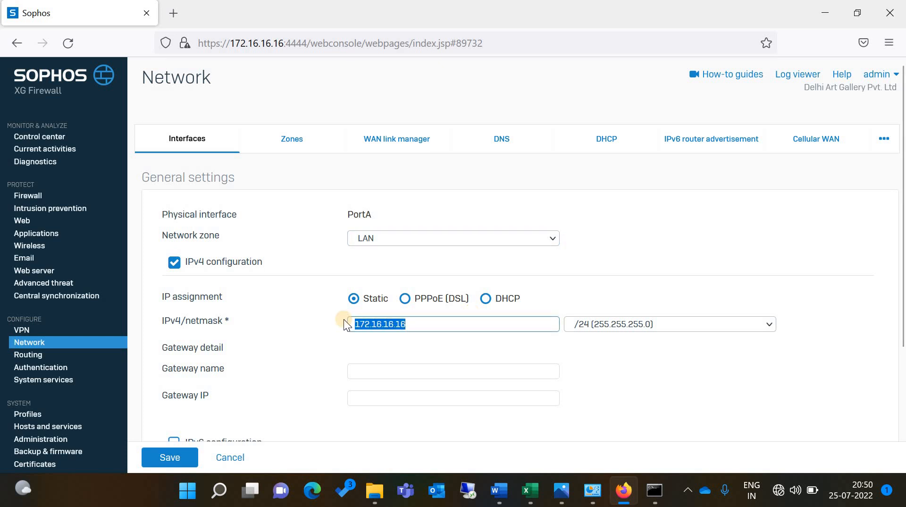
{"action": "left_click", "coordinate": [597, 137]}
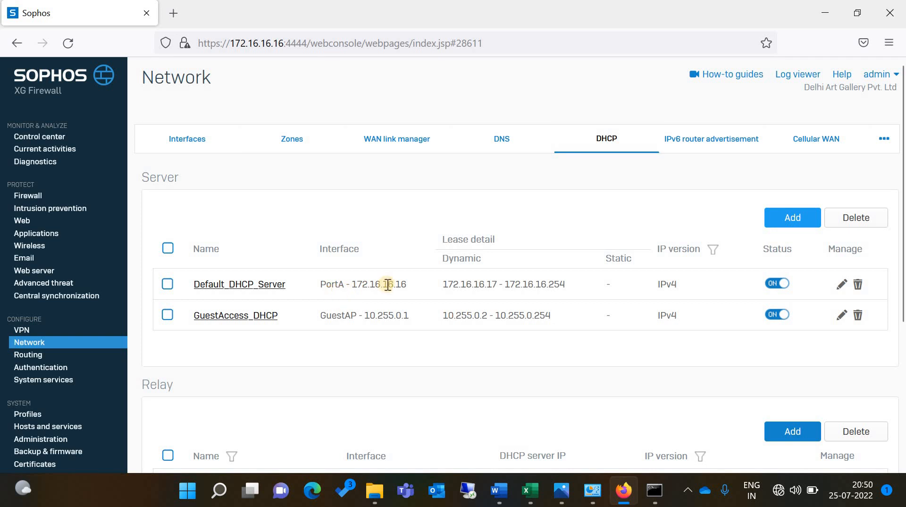
{"action": "left_click", "coordinate": [268, 284]}
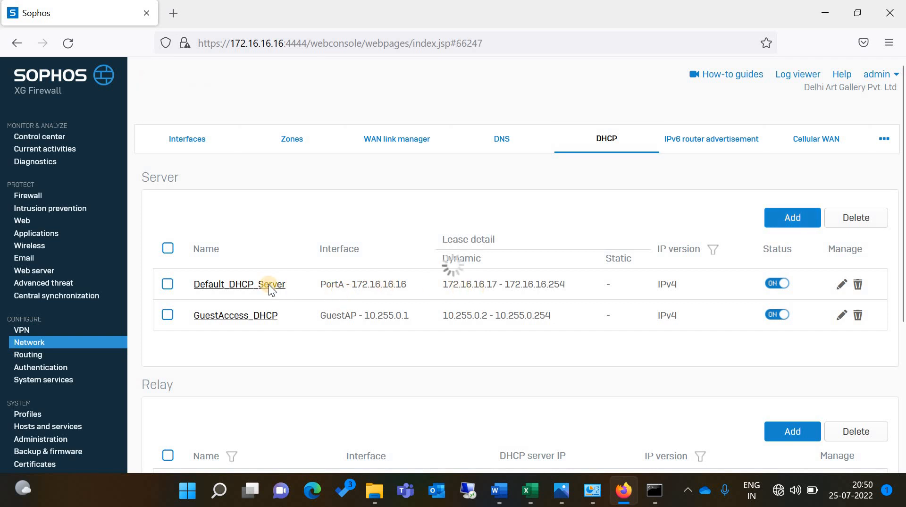
{"action": "scroll", "coordinate": [435, 356], "scroll_direction": "down", "scroll_amount": 3}
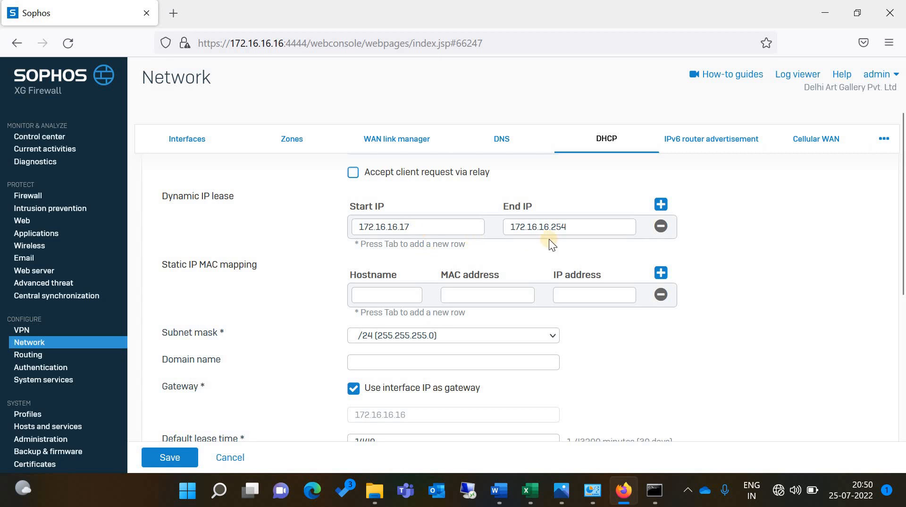
{"action": "left_click", "coordinate": [575, 224]}
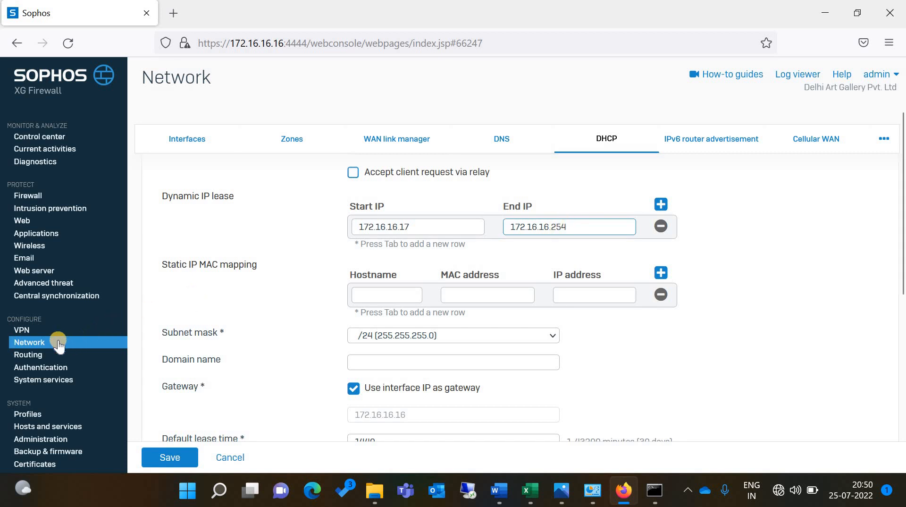
{"action": "left_click", "coordinate": [38, 343]}
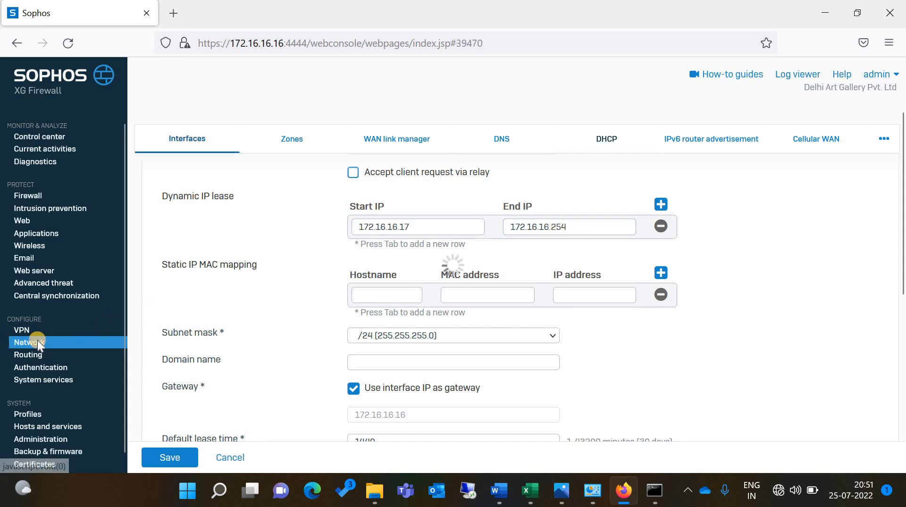
Test internet access by loading google.com in a new browser tab, then return to Sophos
{"action": "left_click", "coordinate": [174, 21]}
{"action": "type", "text": "google.com/"}
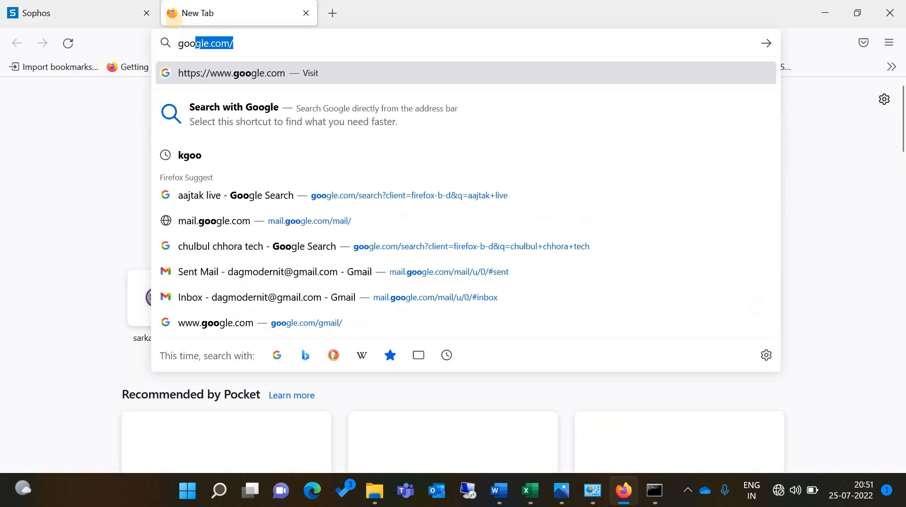
{"action": "key", "text": "Return"}
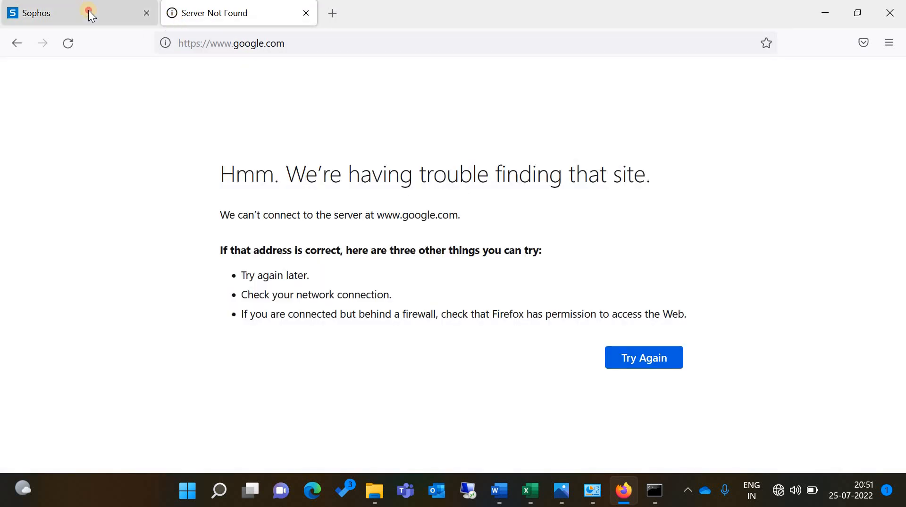
{"action": "left_click", "coordinate": [89, 10]}
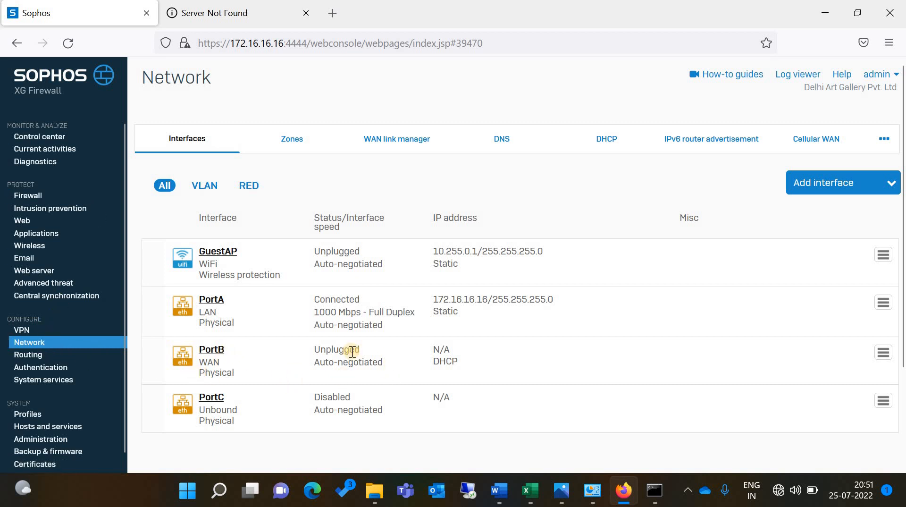
Open PortB, keep DHCP addressing and rename its gateway to Excitel
{"action": "left_click", "coordinate": [219, 349]}
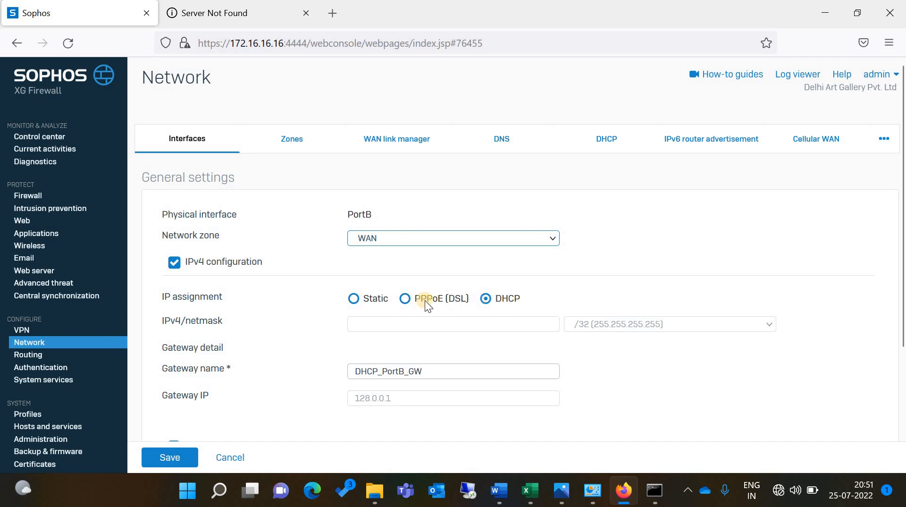
{"action": "left_click", "coordinate": [487, 302]}
{"action": "scroll", "coordinate": [481, 298], "scroll_direction": "down", "scroll_amount": 3}
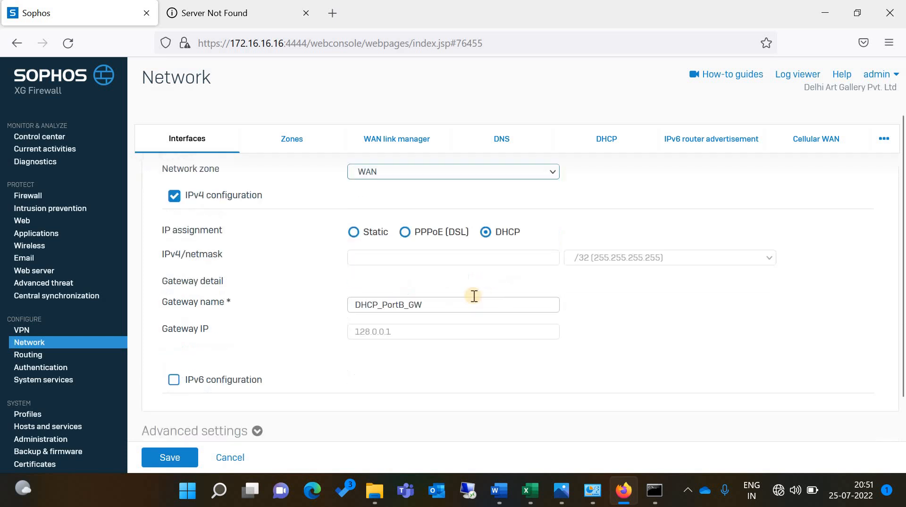
{"action": "left_click", "coordinate": [207, 295]}
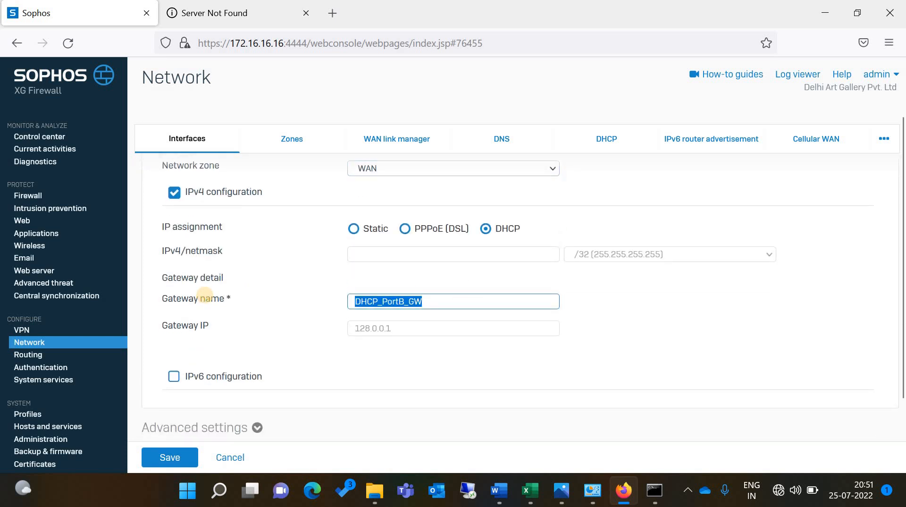
{"action": "type", "text": "Ex"}
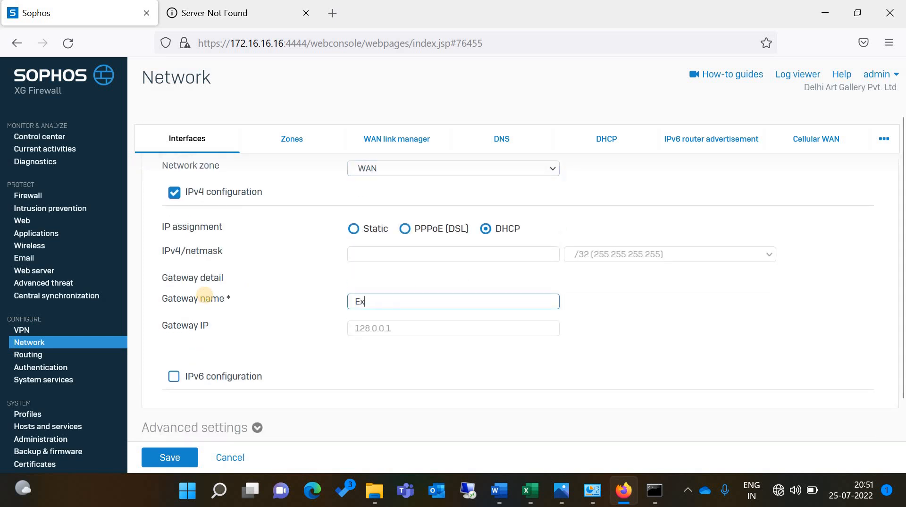
{"action": "type", "text": "citel"}
Keep Auto Negotiation speed in advanced settings, save PortB and confirm the interface update
{"action": "scroll", "coordinate": [266, 380], "scroll_direction": "down", "scroll_amount": 3}
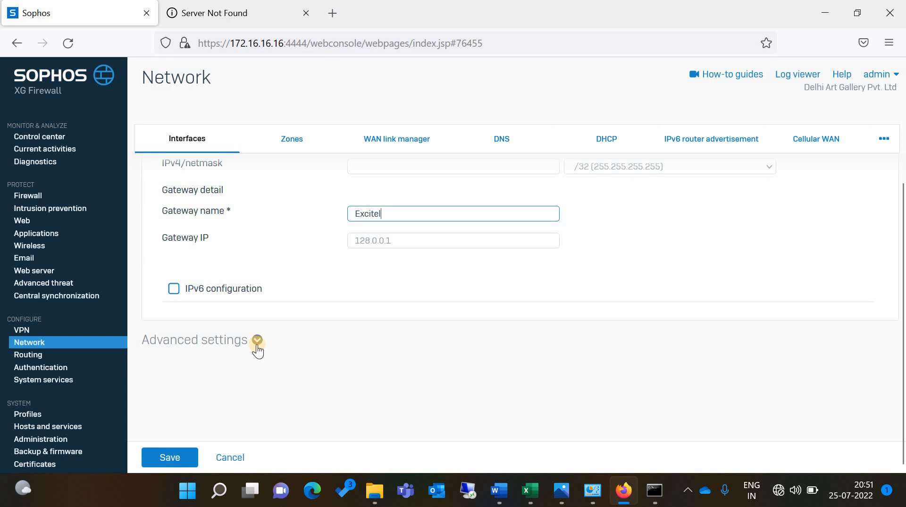
{"action": "left_click", "coordinate": [257, 342]}
{"action": "scroll", "coordinate": [257, 347], "scroll_direction": "down", "scroll_amount": 4}
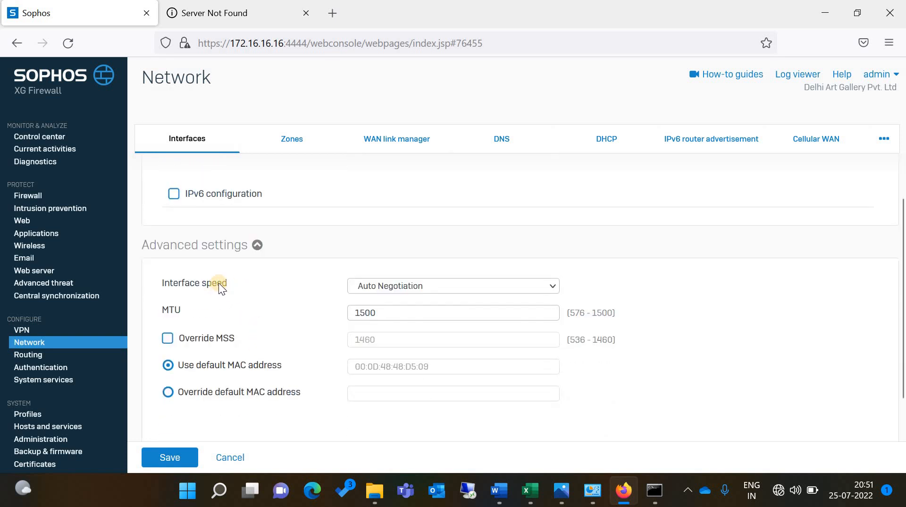
{"action": "left_click", "coordinate": [421, 291]}
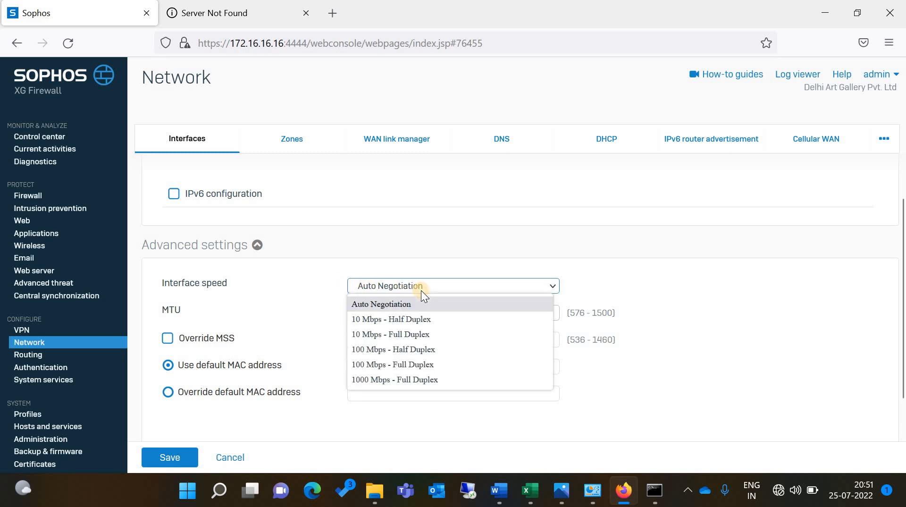
{"action": "left_click", "coordinate": [308, 285]}
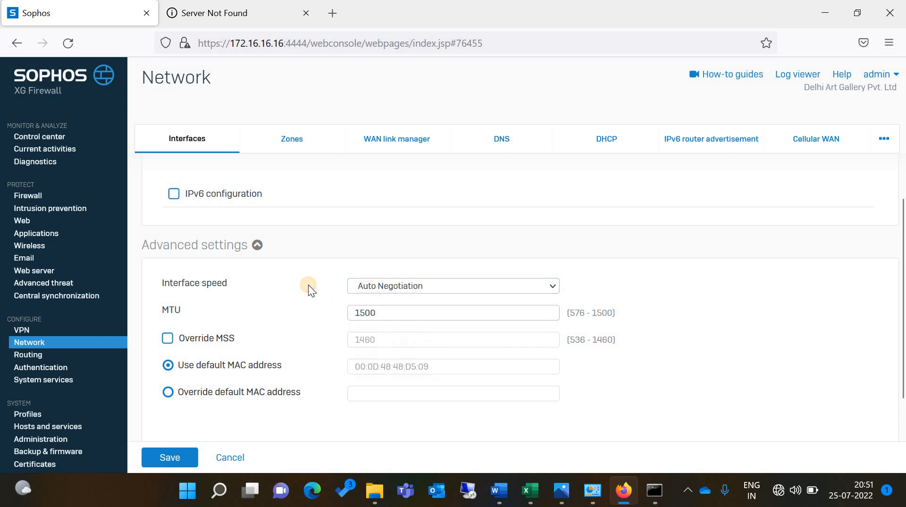
{"action": "scroll", "coordinate": [308, 285], "scroll_direction": "up", "scroll_amount": 3}
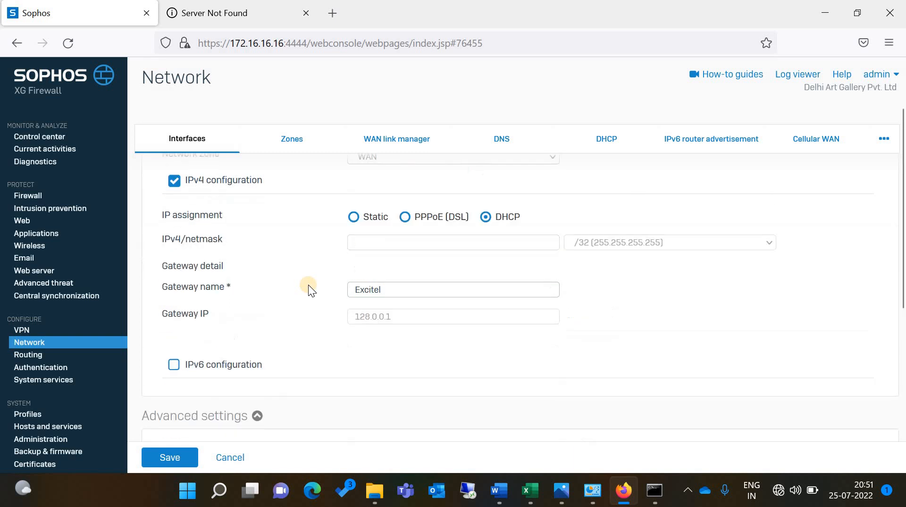
{"action": "left_click", "coordinate": [177, 457]}
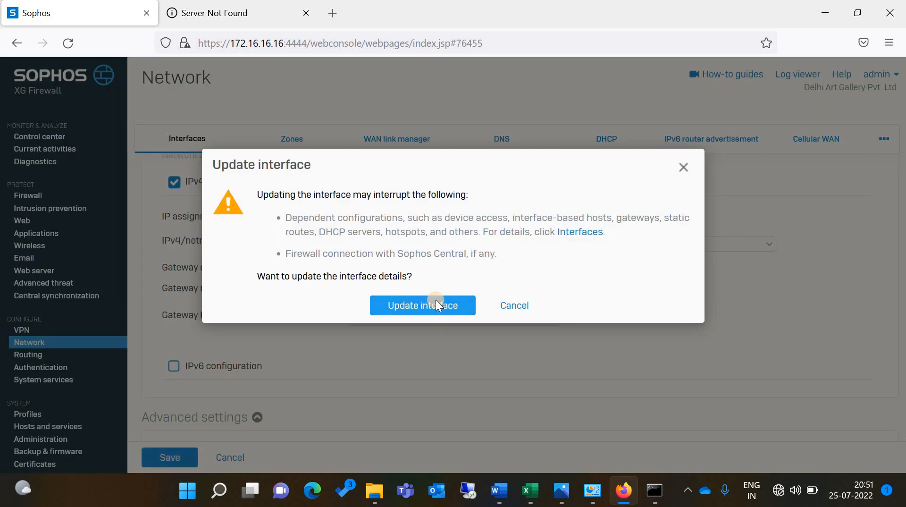
{"action": "left_click", "coordinate": [435, 303]}
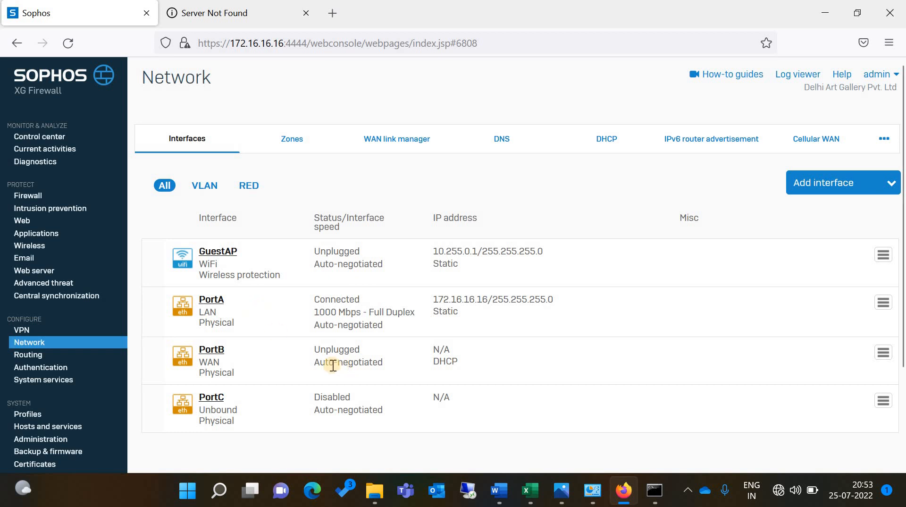
Glance at routing, return to Interfaces, re-save PortB with DHCP and gateway Excitel, confirming the update
{"action": "left_click", "coordinate": [26, 352]}
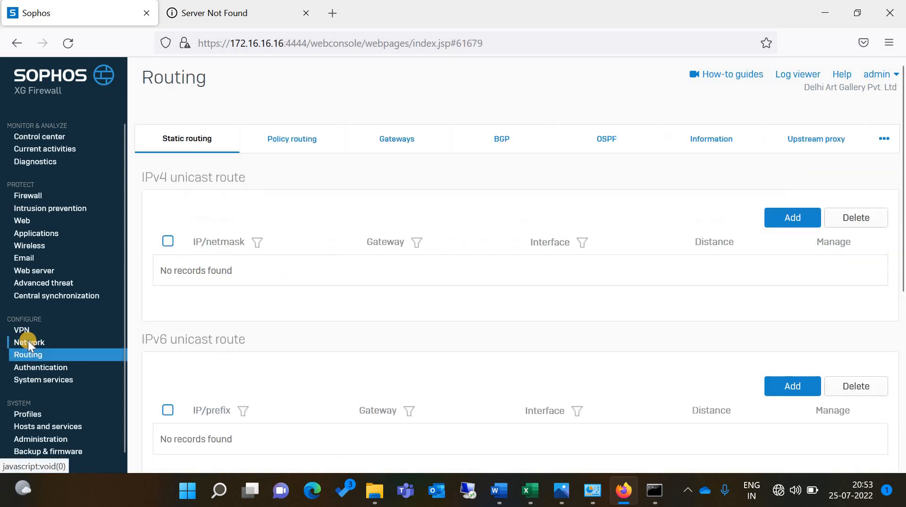
{"action": "left_click", "coordinate": [115, 346]}
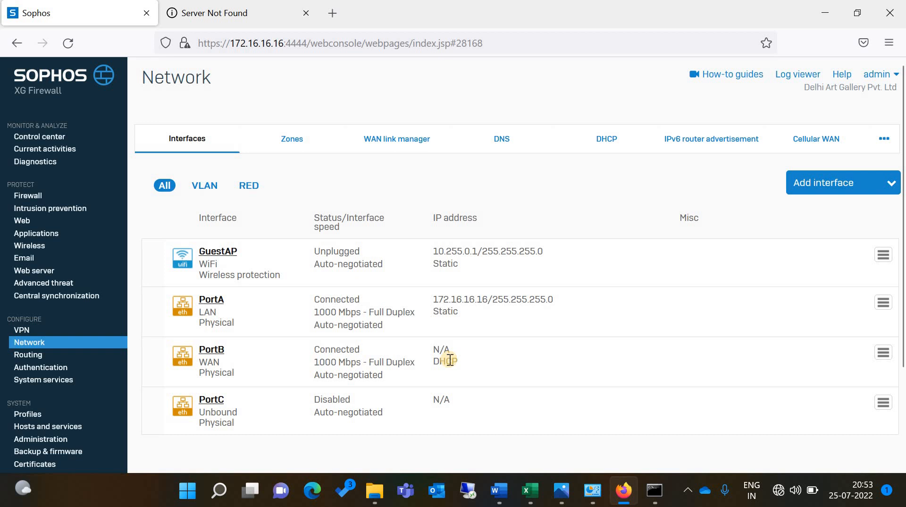
{"action": "left_click", "coordinate": [215, 352]}
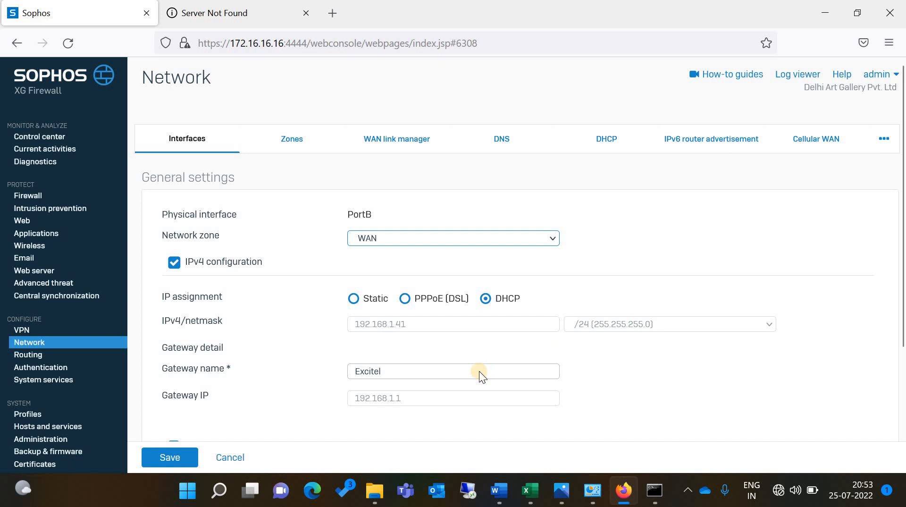
{"action": "scroll", "coordinate": [480, 371], "scroll_direction": "down", "scroll_amount": 3}
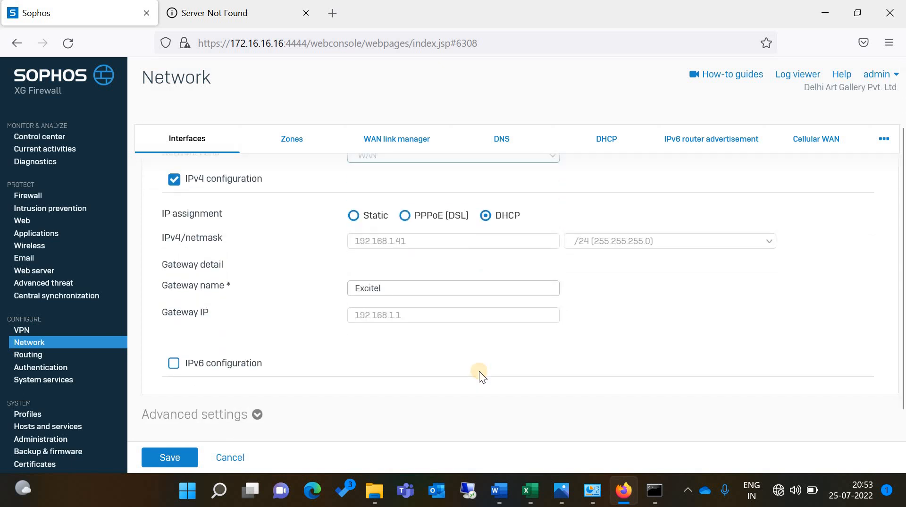
{"action": "left_click", "coordinate": [172, 455]}
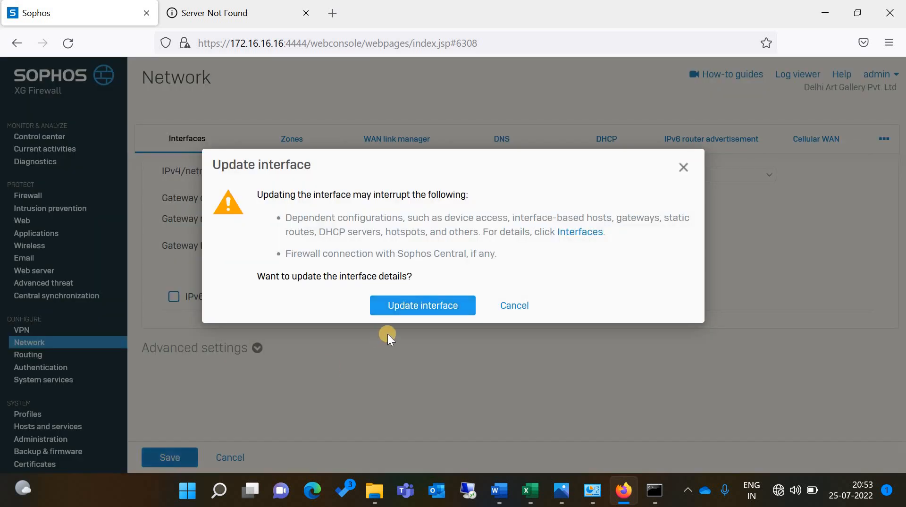
{"action": "left_click", "coordinate": [406, 306]}
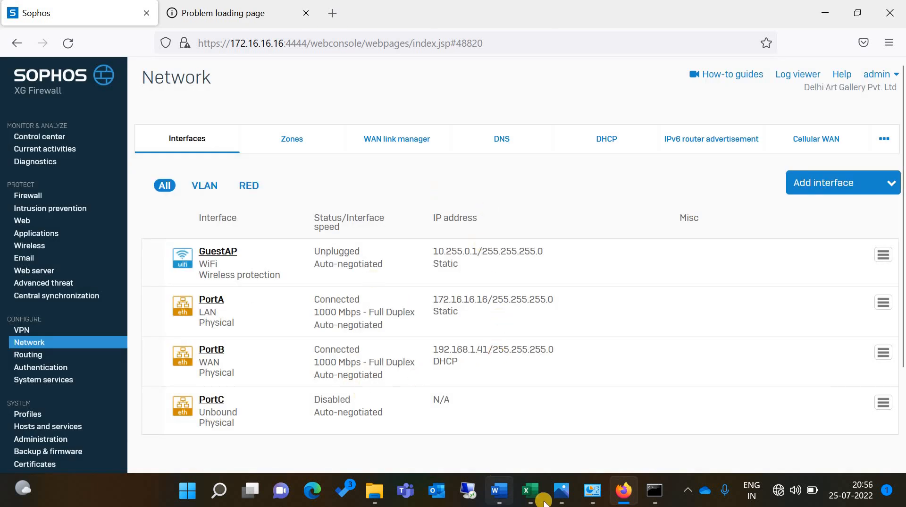
{"action": "left_click", "coordinate": [531, 491]}
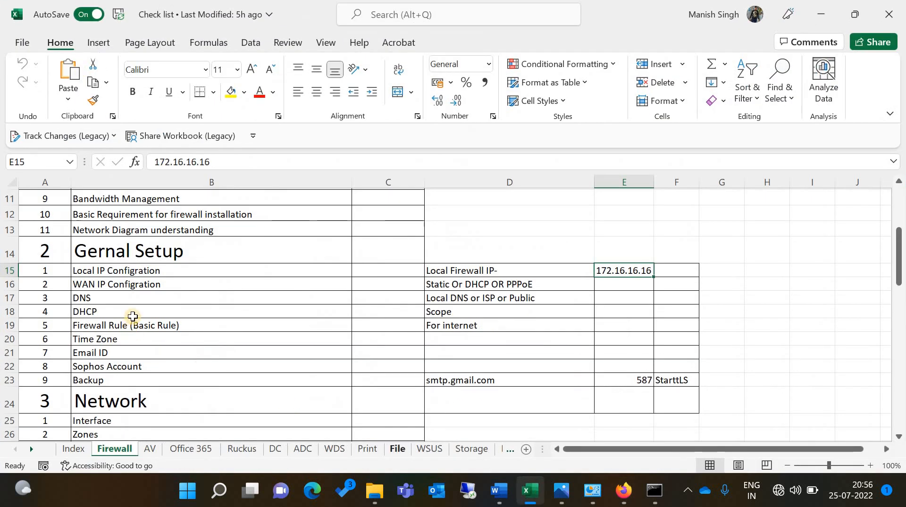
{"action": "left_click", "coordinate": [132, 301]}
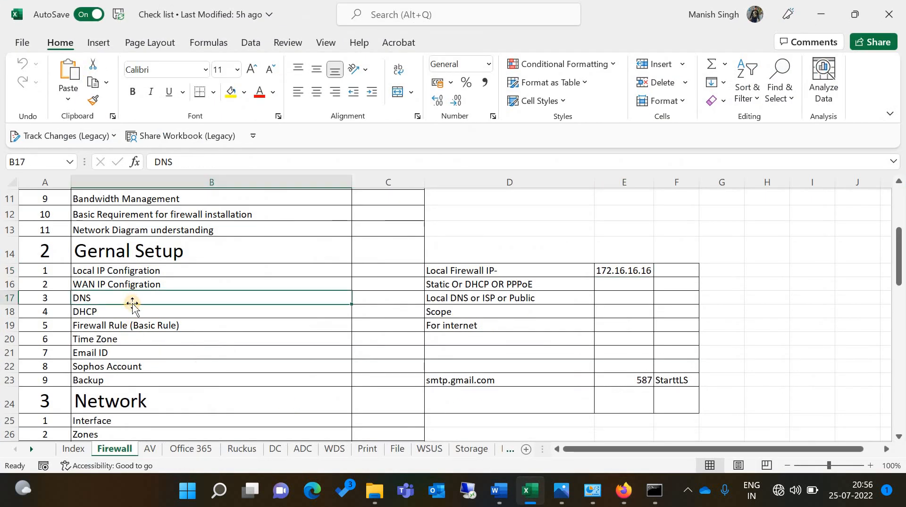
{"action": "left_click", "coordinate": [135, 310]}
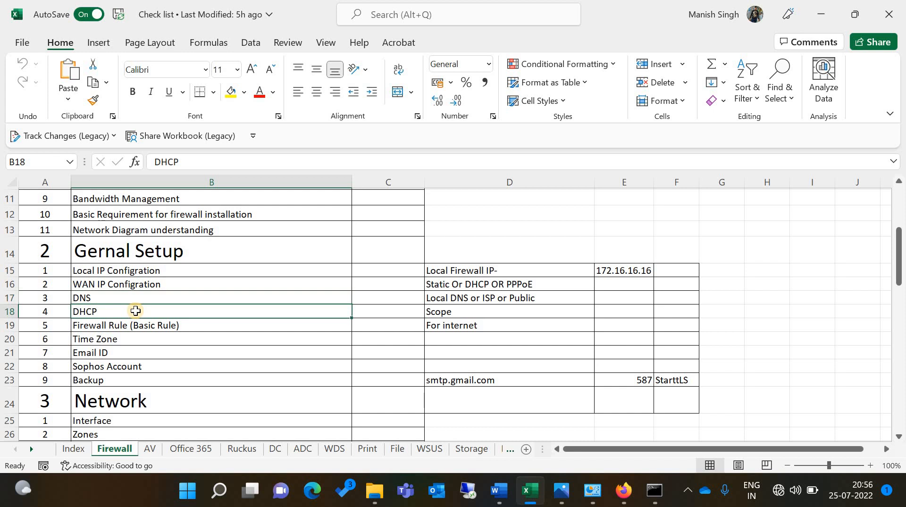
{"action": "left_click", "coordinate": [154, 323]}
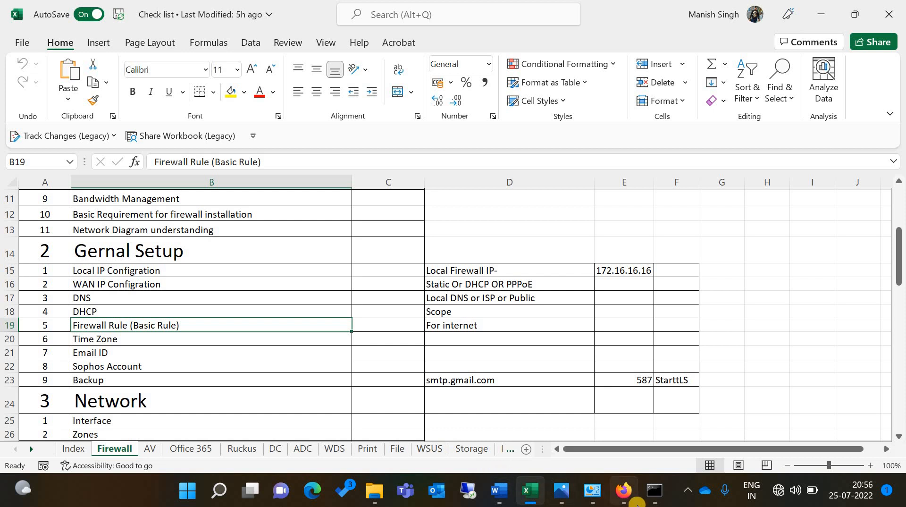
{"action": "left_click", "coordinate": [625, 493]}
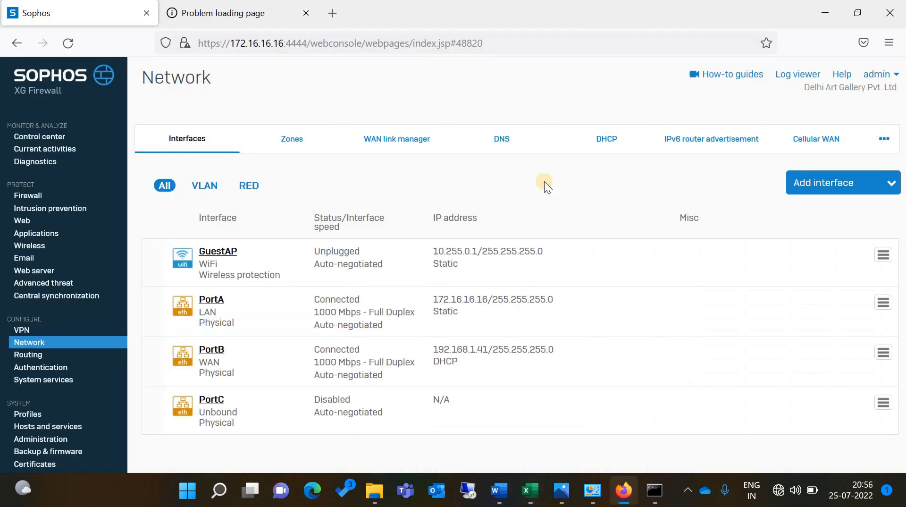
Open the DNS tab, try Static DNS, then revert IPv4 DNS to Obtain DNS from DHCP
{"action": "left_click", "coordinate": [503, 149]}
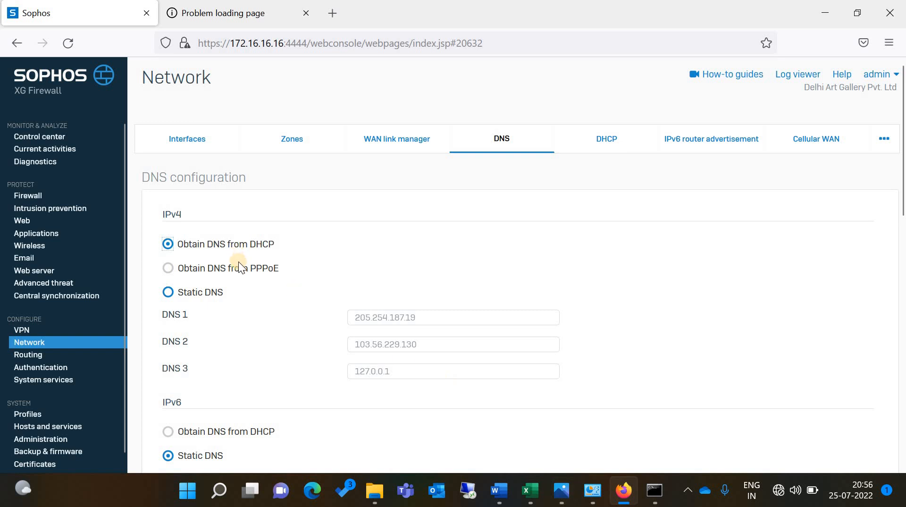
{"action": "left_click", "coordinate": [206, 292]}
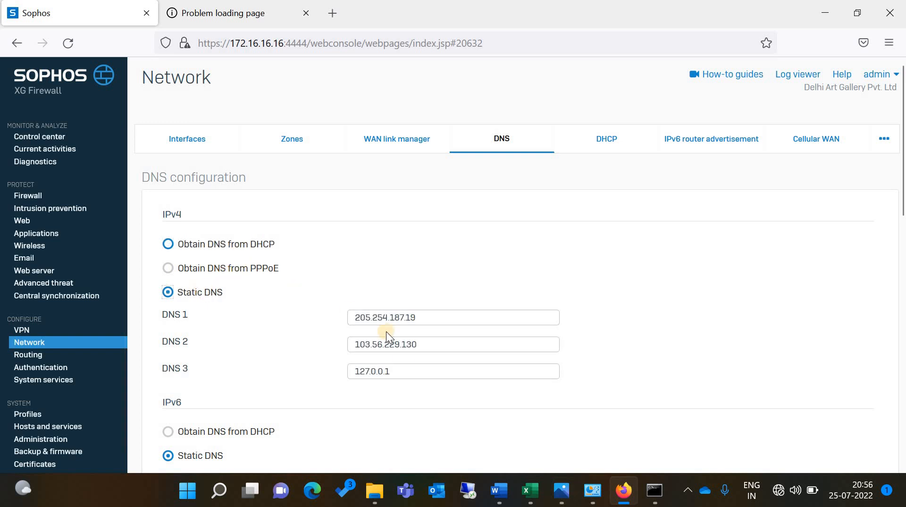
{"action": "left_click", "coordinate": [181, 248]}
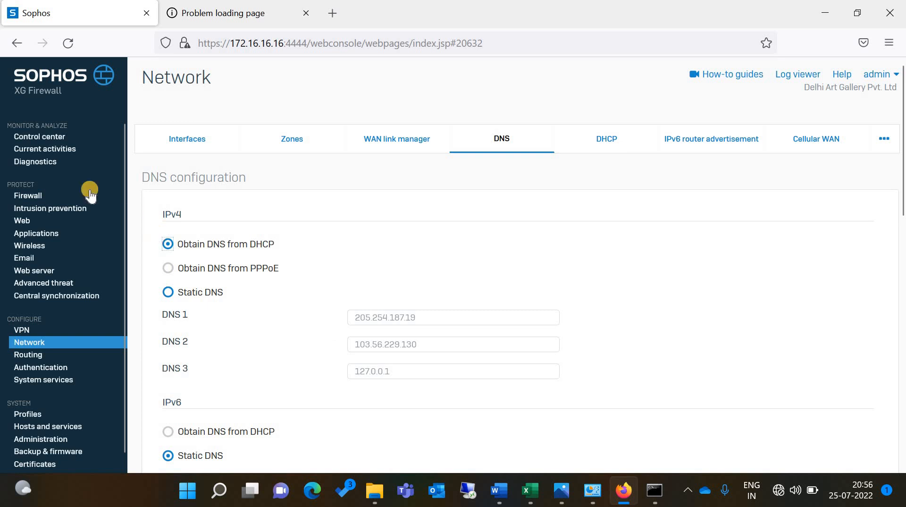
Open the Firewall rules page and expand the Traffic to Internal group to see its example drop rule
{"action": "left_click", "coordinate": [28, 195]}
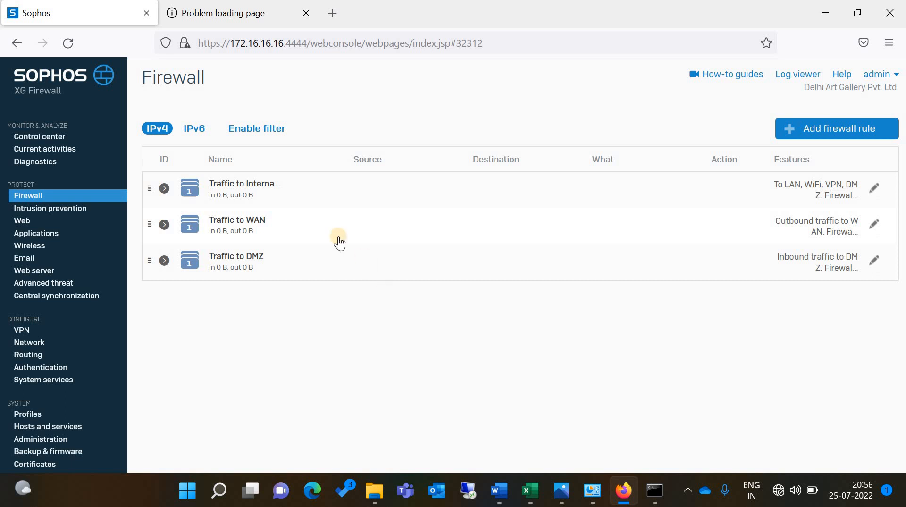
{"action": "left_click", "coordinate": [233, 189]}
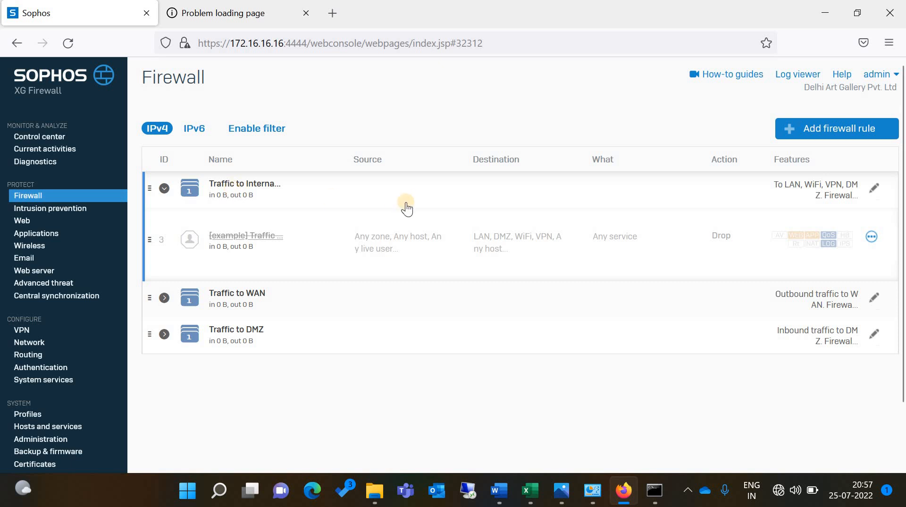
{"action": "left_click", "coordinate": [559, 502]}
{"action": "left_click", "coordinate": [559, 501]}
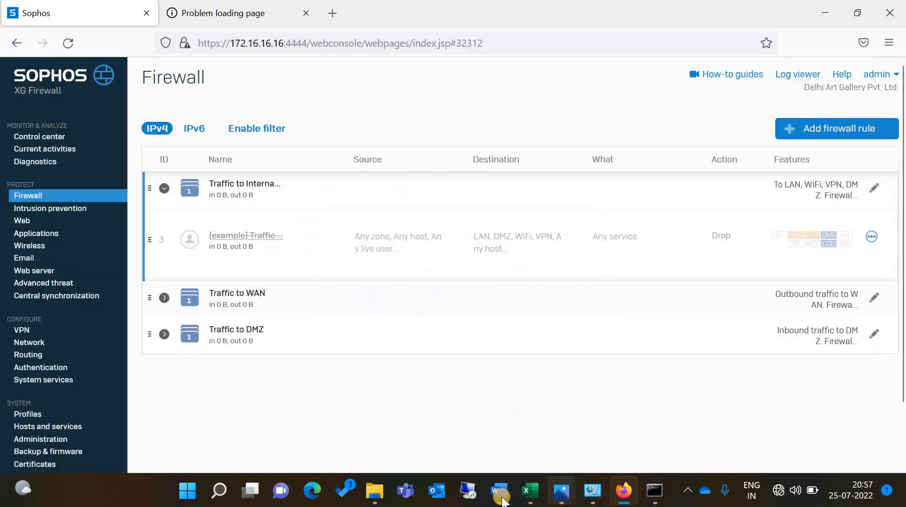
Bring the Word network diagram with firewall, modems and switches to the front
{"action": "left_click", "coordinate": [501, 491]}
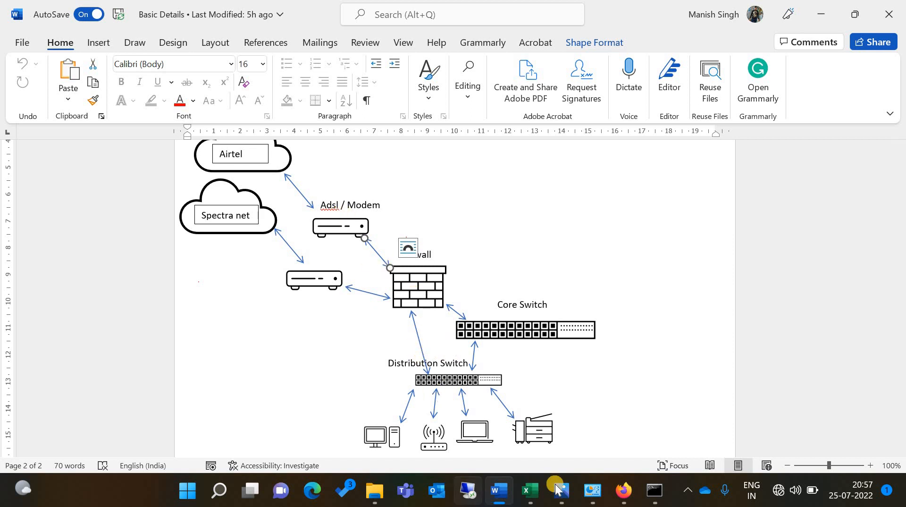
Back in the firewall rules, expand Traffic to WAN and start adding a firewall rule
{"action": "left_click", "coordinate": [624, 490]}
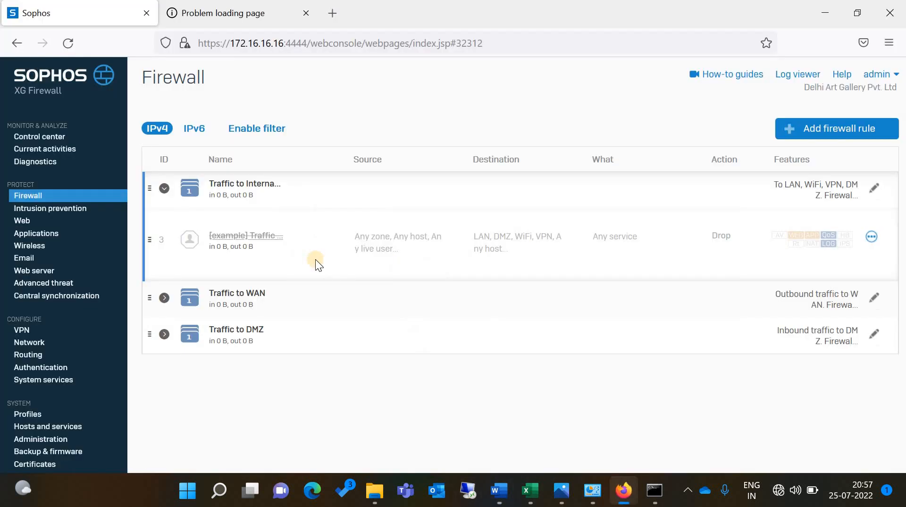
{"action": "left_click", "coordinate": [235, 300]}
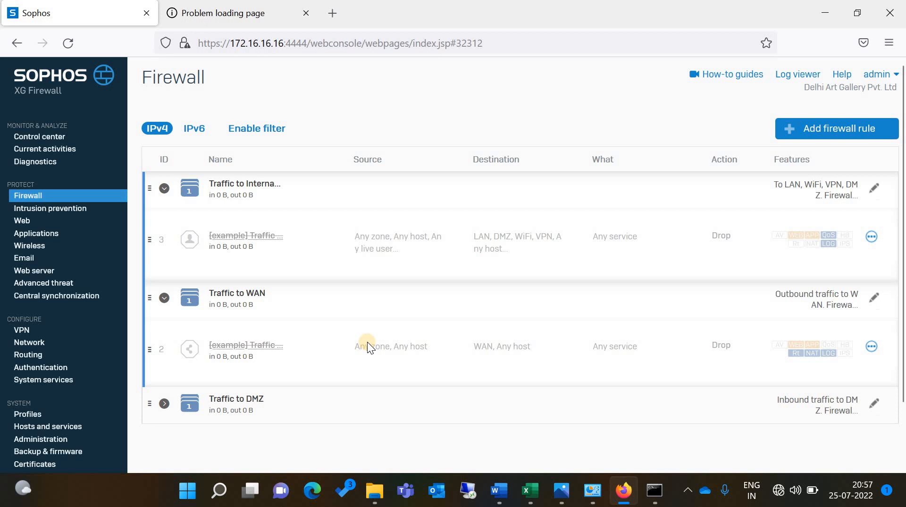
{"action": "left_click", "coordinate": [805, 133]}
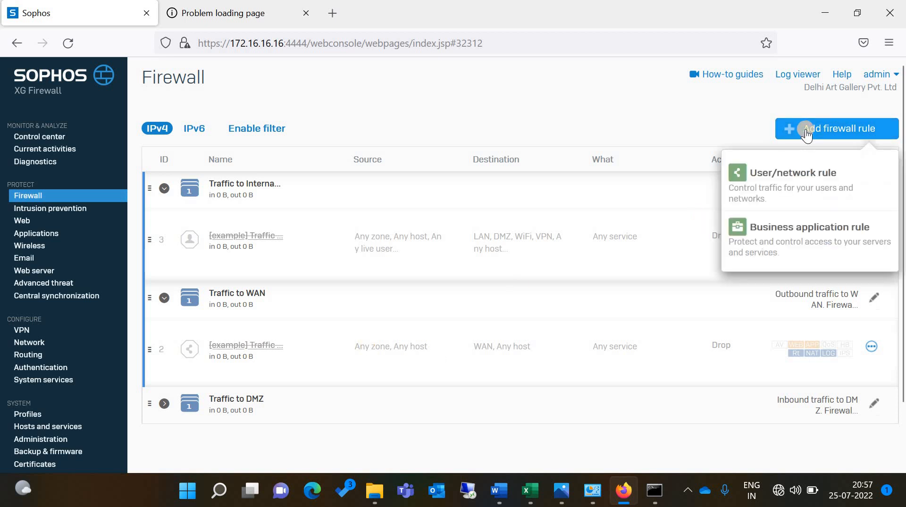
Create a user/network rule named 'Test' with source zone LAN and destination zone WAN
{"action": "left_click", "coordinate": [795, 174]}
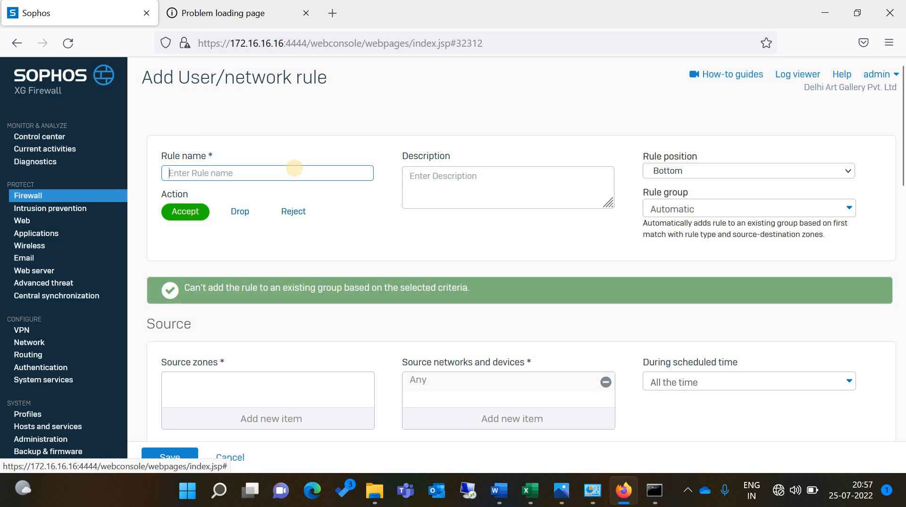
{"action": "type", "text": "Test"}
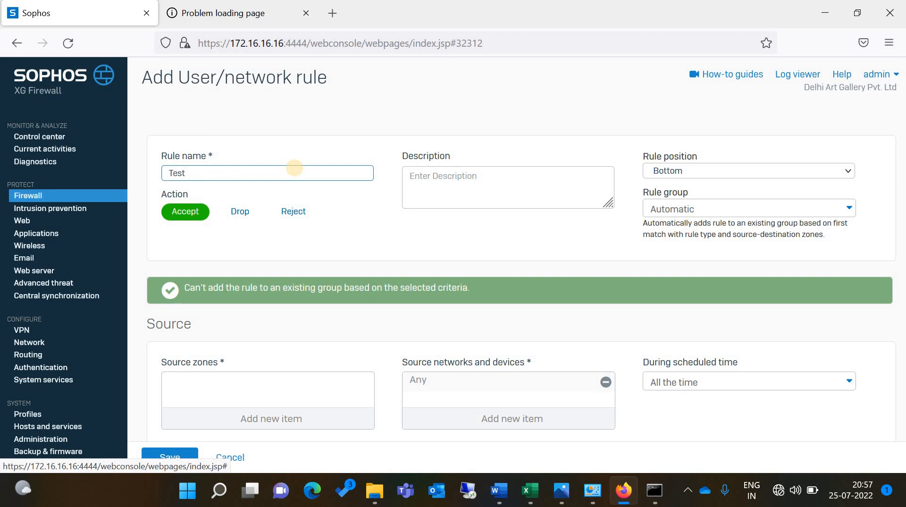
{"action": "left_click", "coordinate": [266, 415]}
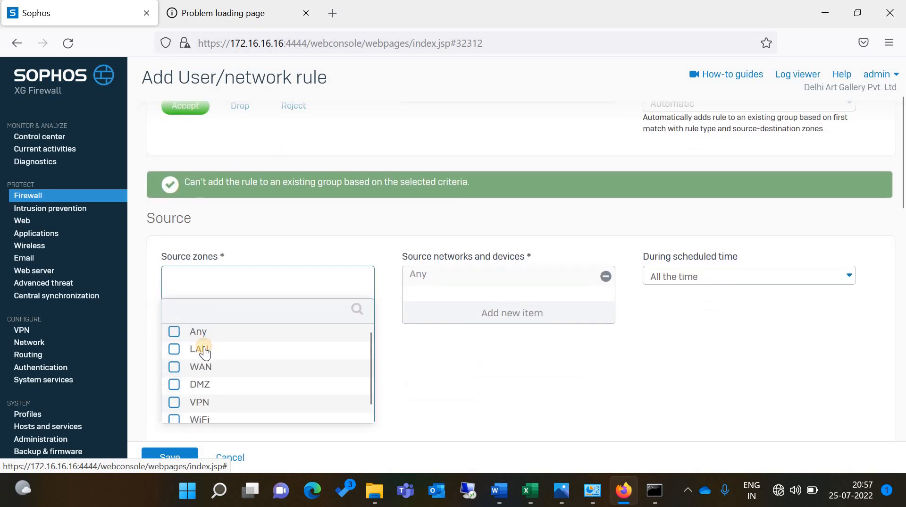
{"action": "left_click", "coordinate": [203, 349]}
{"action": "left_click", "coordinate": [223, 433]}
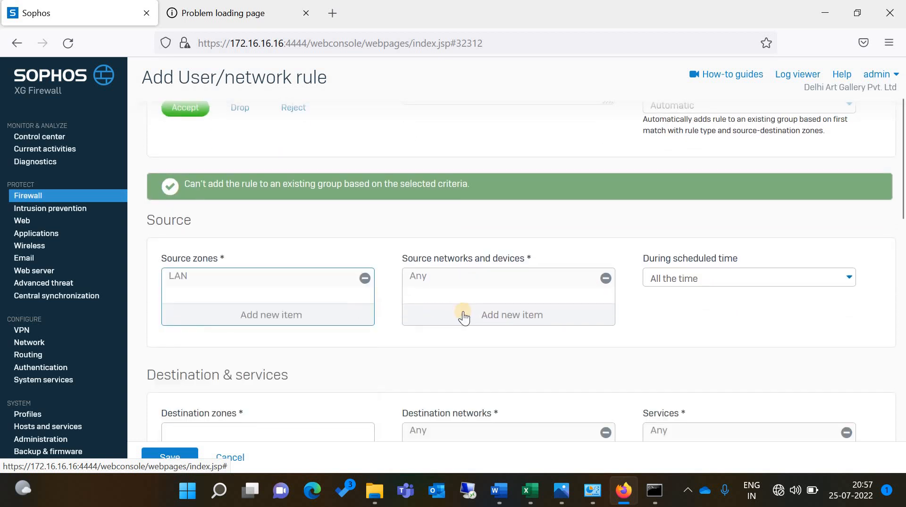
{"action": "scroll", "coordinate": [465, 310], "scroll_direction": "down", "scroll_amount": 2}
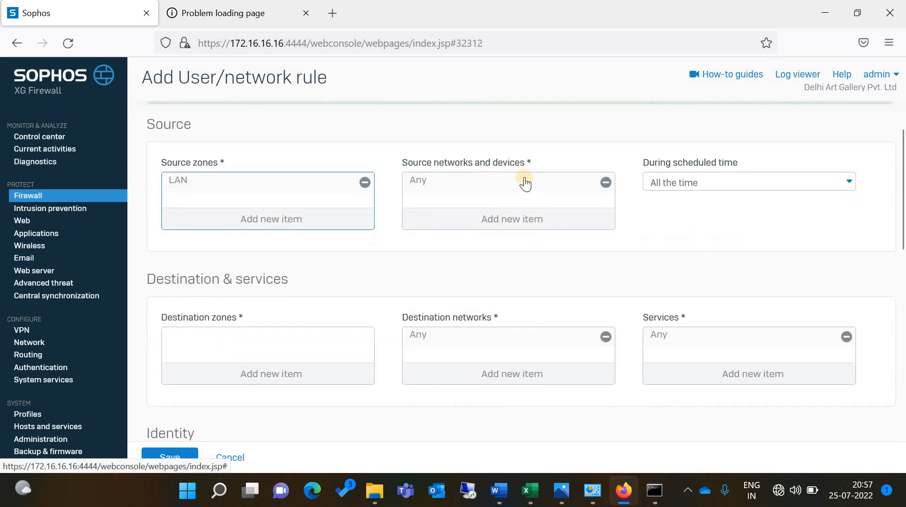
{"action": "scroll", "coordinate": [430, 215], "scroll_direction": "down", "scroll_amount": 2}
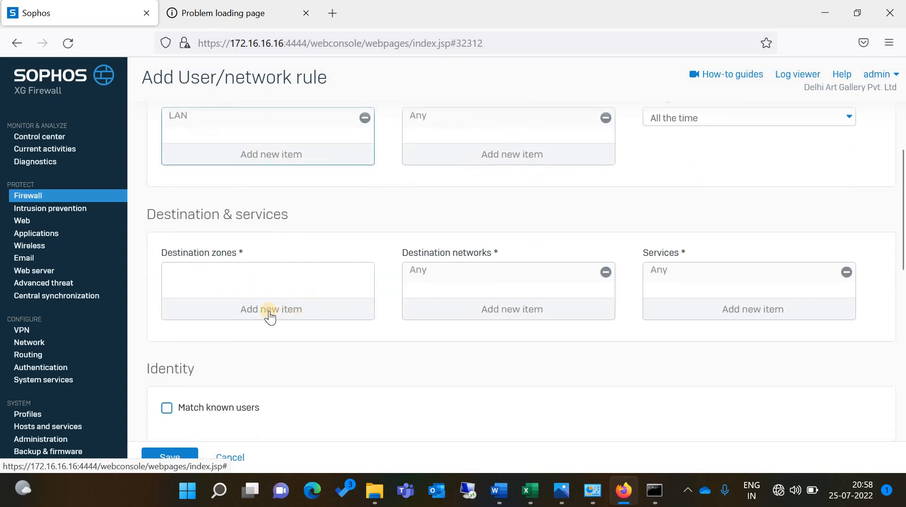
{"action": "left_click", "coordinate": [269, 314]}
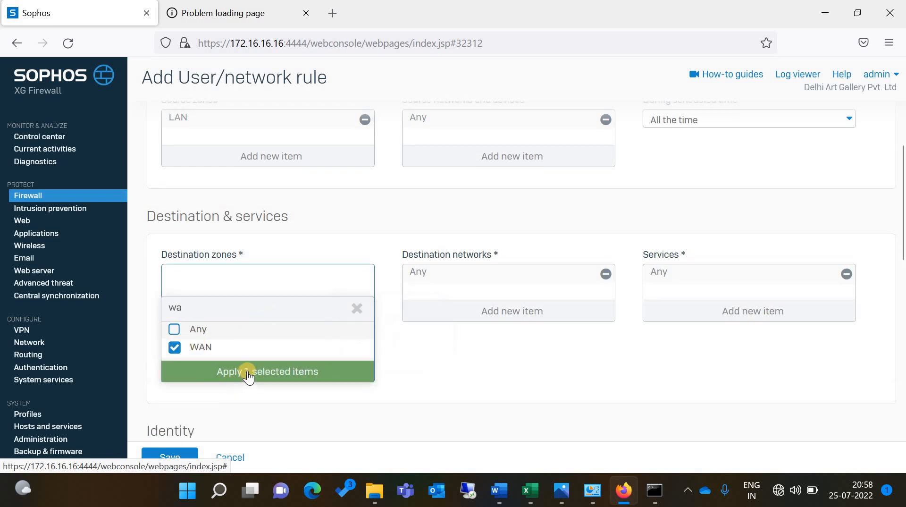
{"action": "left_click", "coordinate": [248, 370]}
Set Web policy and Application control to Allow All, enable Log firewall traffic, and save the rule
{"action": "scroll", "coordinate": [336, 369], "scroll_direction": "down", "scroll_amount": 4}
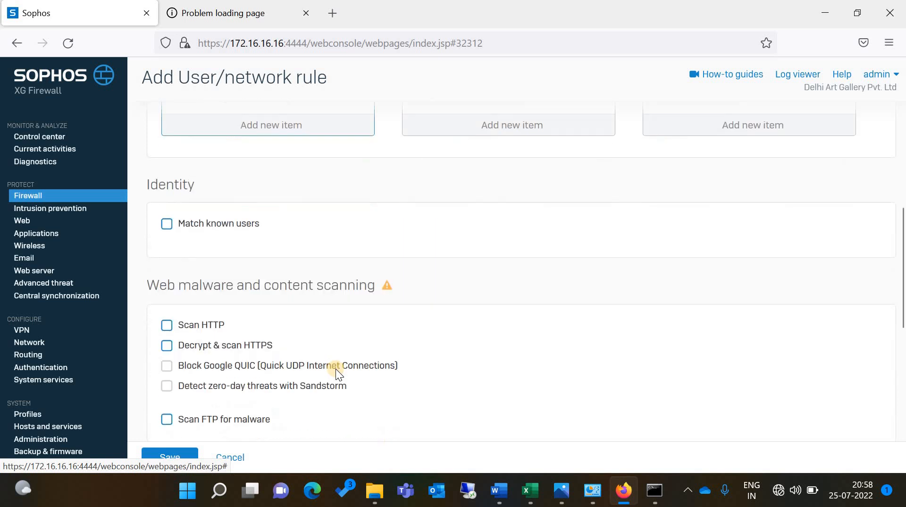
{"action": "scroll", "coordinate": [242, 361], "scroll_direction": "down", "scroll_amount": 3}
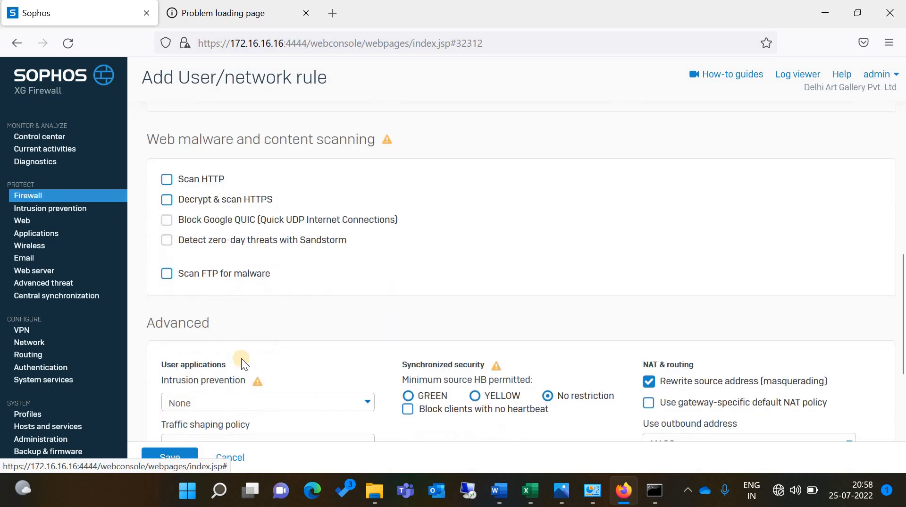
{"action": "scroll", "coordinate": [244, 335], "scroll_direction": "down", "scroll_amount": 3}
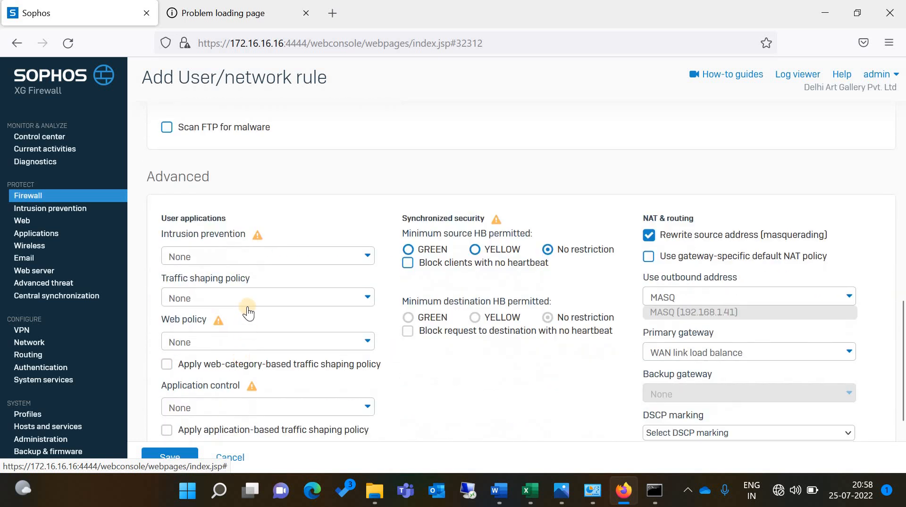
{"action": "left_click", "coordinate": [244, 348]}
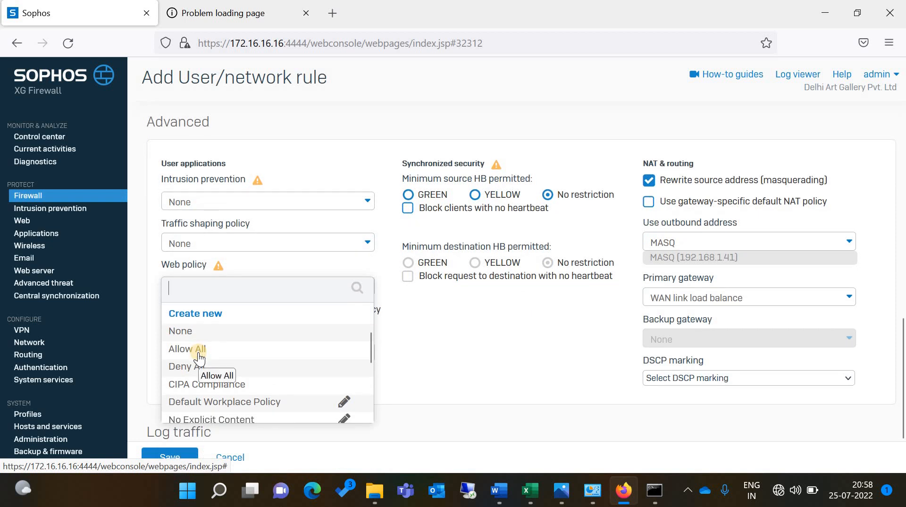
{"action": "left_click", "coordinate": [199, 354]}
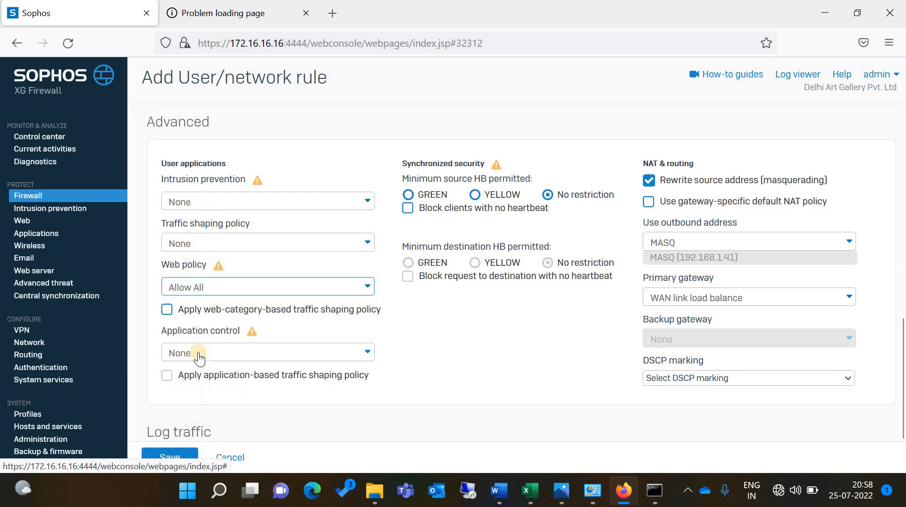
{"action": "left_click", "coordinate": [199, 354]}
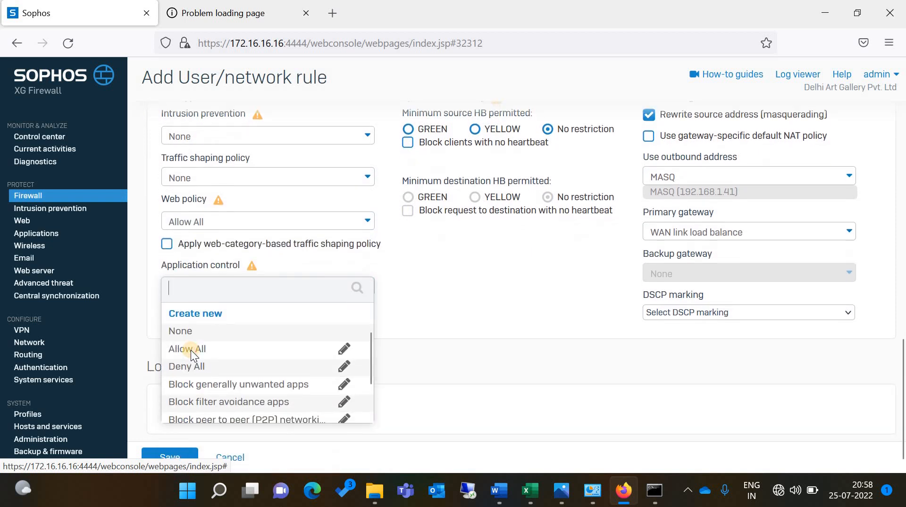
{"action": "left_click", "coordinate": [191, 350]}
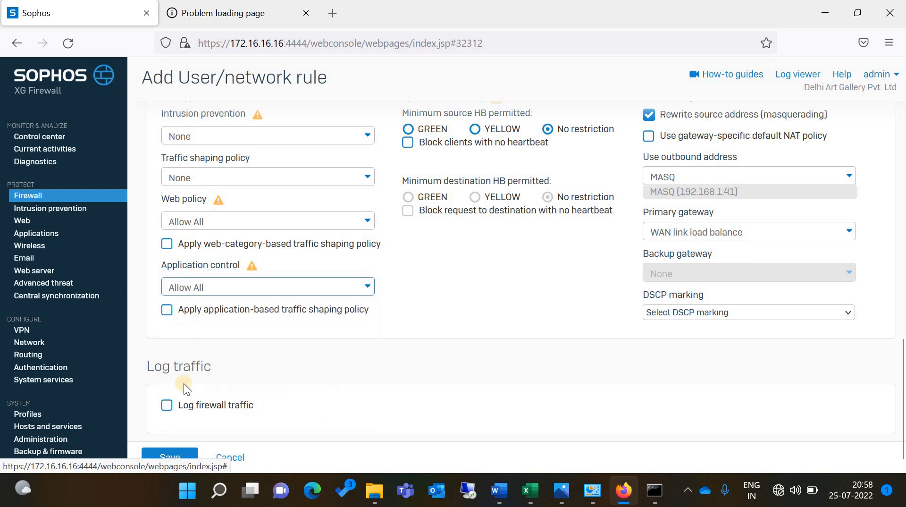
{"action": "left_click", "coordinate": [167, 404]}
{"action": "scroll", "coordinate": [310, 389], "scroll_direction": "down", "scroll_amount": 1}
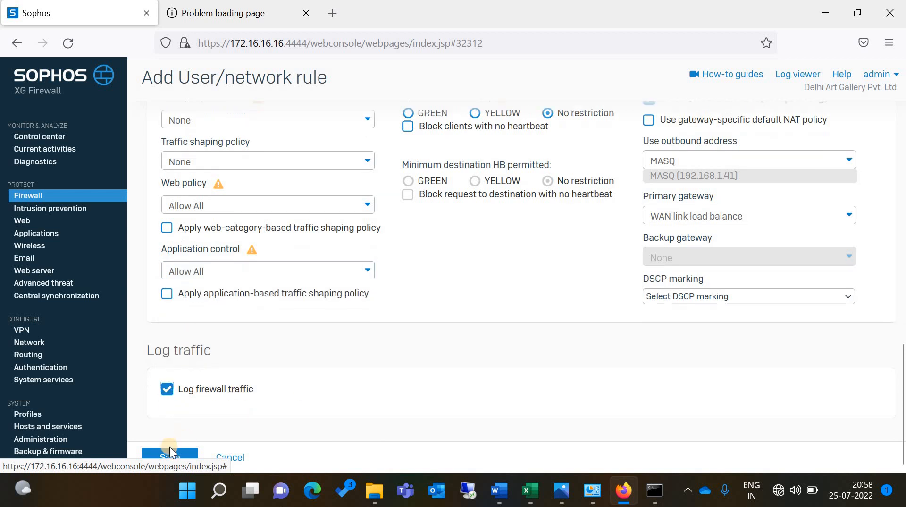
{"action": "left_click", "coordinate": [169, 456]}
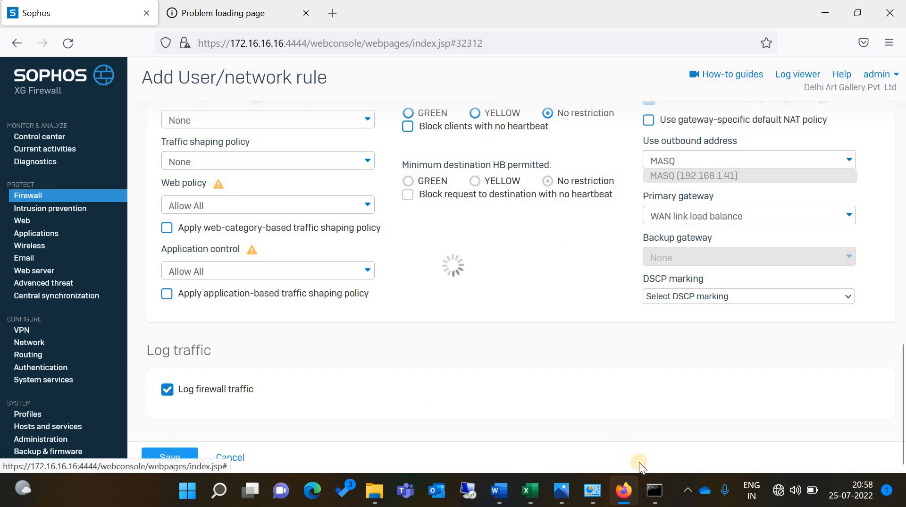
{"action": "mouse_move", "coordinate": [648, 479]}
Replace the failed tab with google.com to confirm internet access, then return to the Sophos console
{"action": "left_click", "coordinate": [302, 14]}
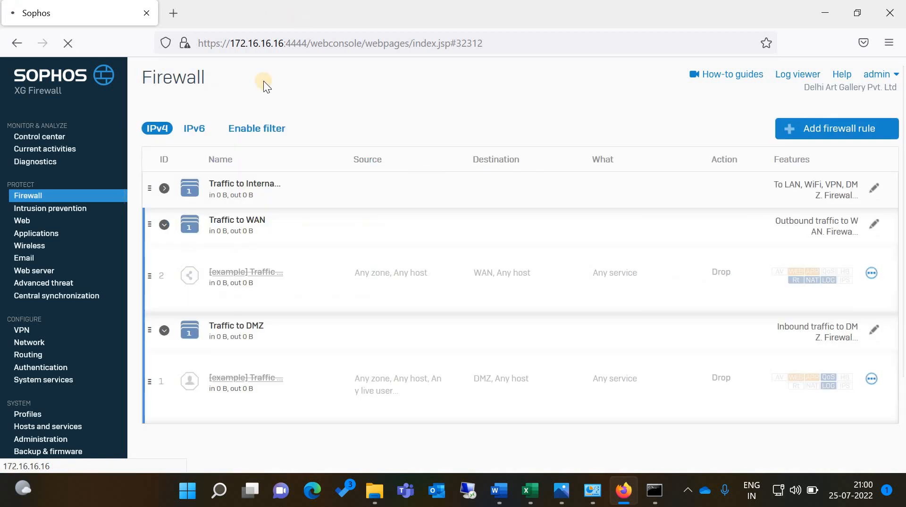
{"action": "left_click", "coordinate": [168, 18]}
{"action": "type", "text": "goo"}
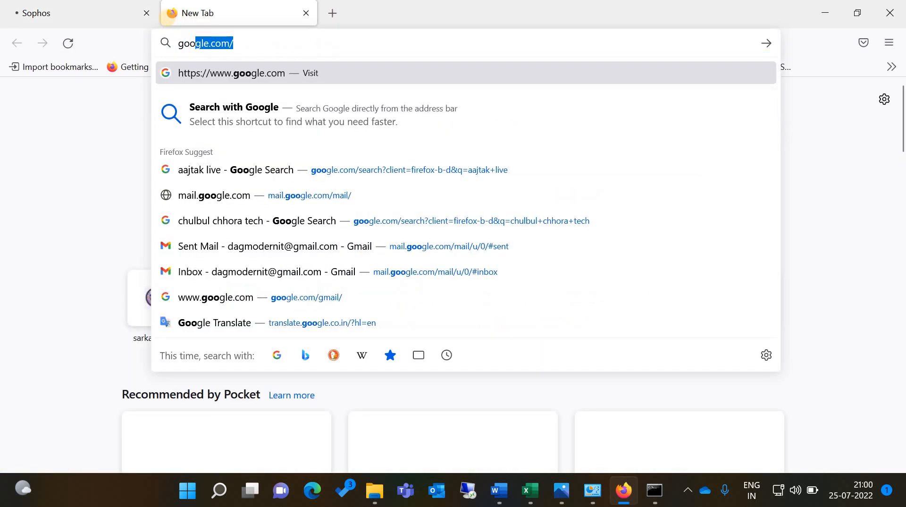
{"action": "key", "text": "Return"}
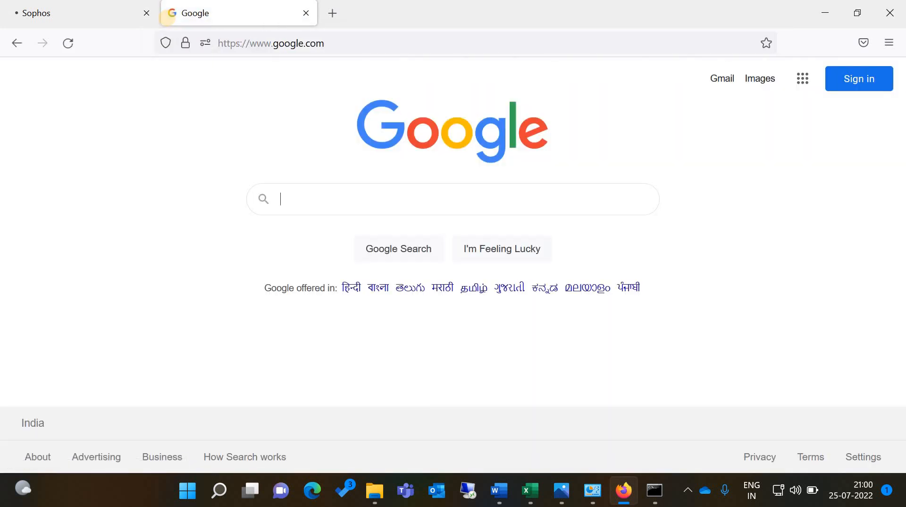
{"action": "left_click", "coordinate": [31, 21]}
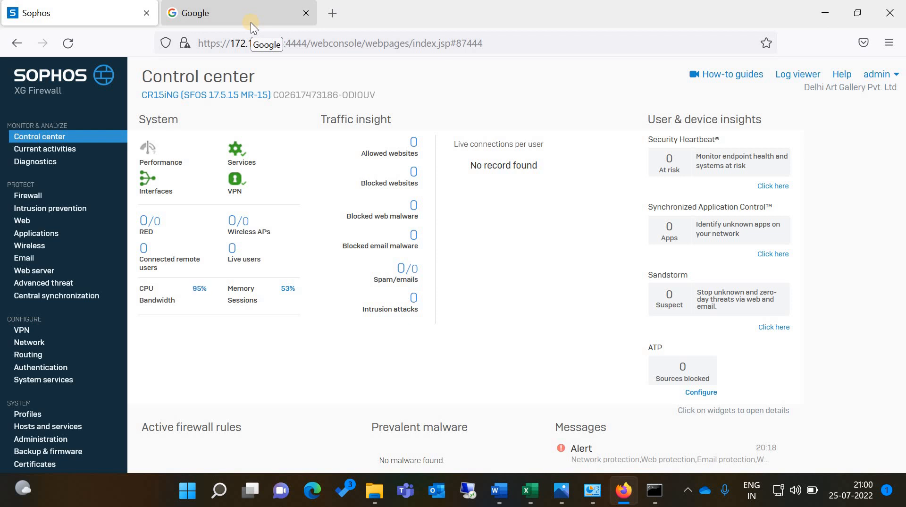
{"action": "left_click", "coordinate": [531, 493]}
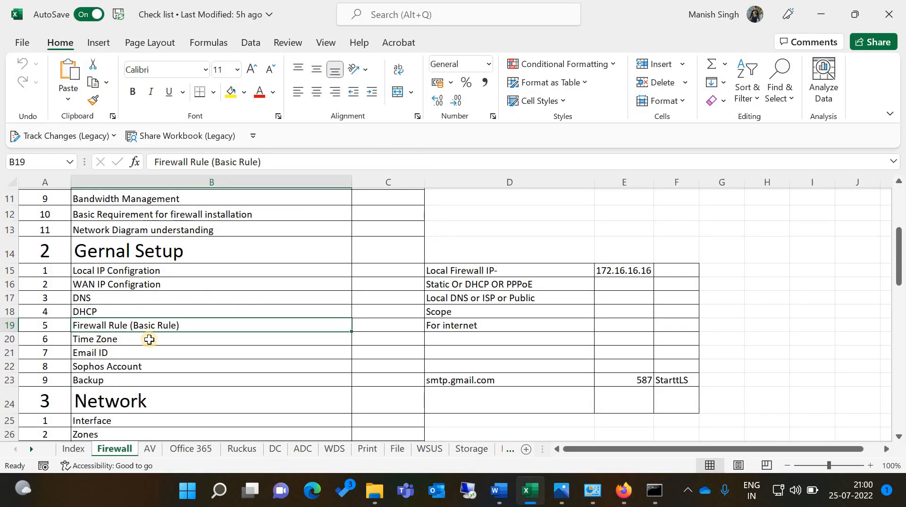
{"action": "left_click", "coordinate": [124, 353]}
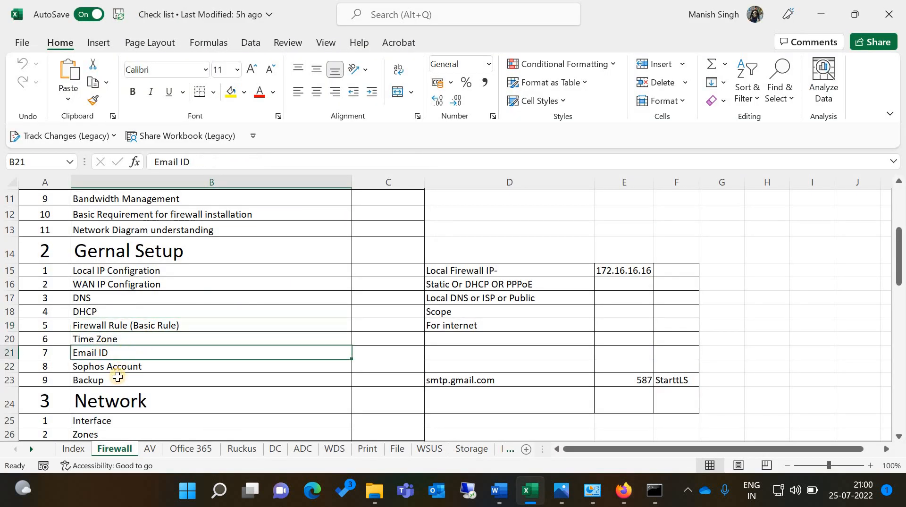
{"action": "scroll", "coordinate": [118, 377], "scroll_direction": "down", "scroll_amount": 8}
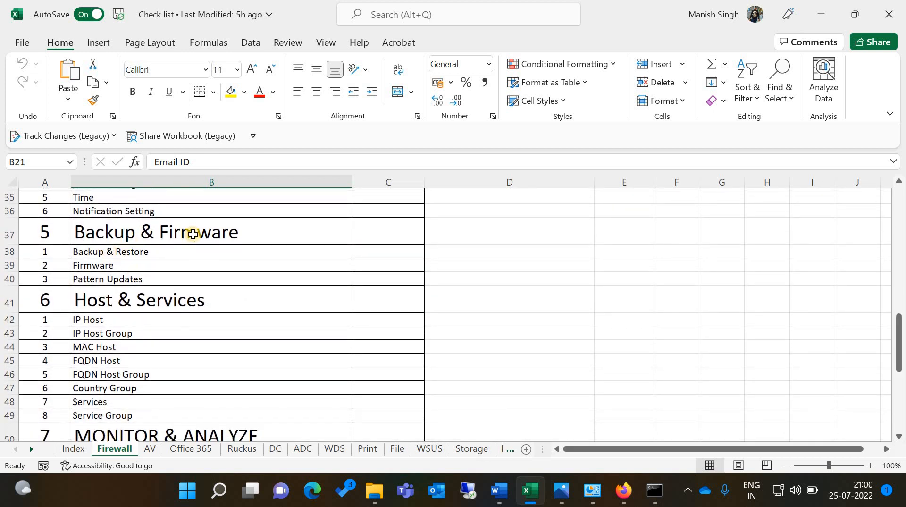
{"action": "scroll", "coordinate": [193, 234], "scroll_direction": "up", "scroll_amount": 11}
{"action": "scroll", "coordinate": [193, 234], "scroll_direction": "down", "scroll_amount": 3}
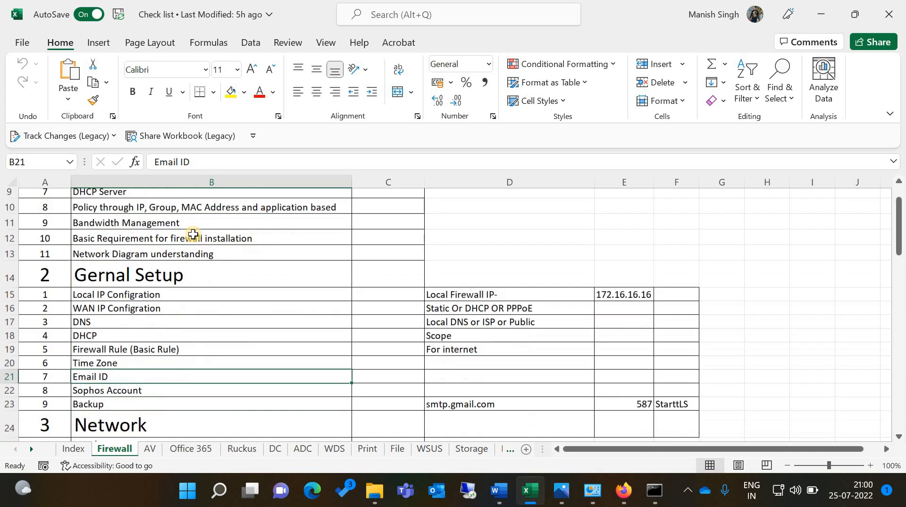
{"action": "scroll", "coordinate": [105, 355], "scroll_direction": "down", "scroll_amount": 3}
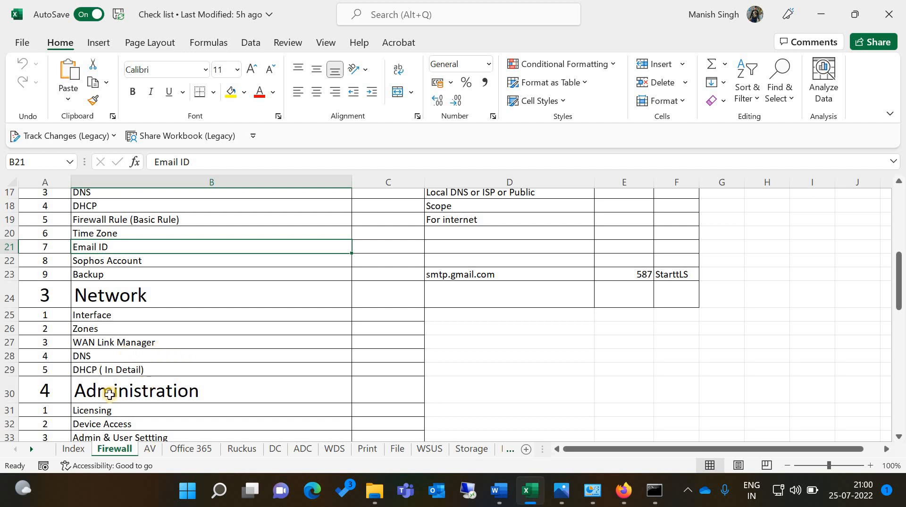
{"action": "scroll", "coordinate": [171, 370], "scroll_direction": "up", "scroll_amount": 4}
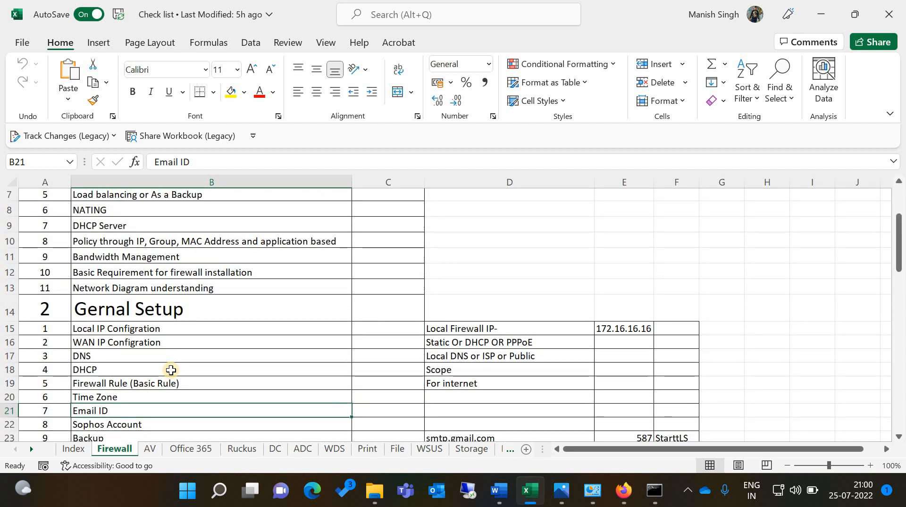
{"action": "left_click", "coordinate": [185, 332]}
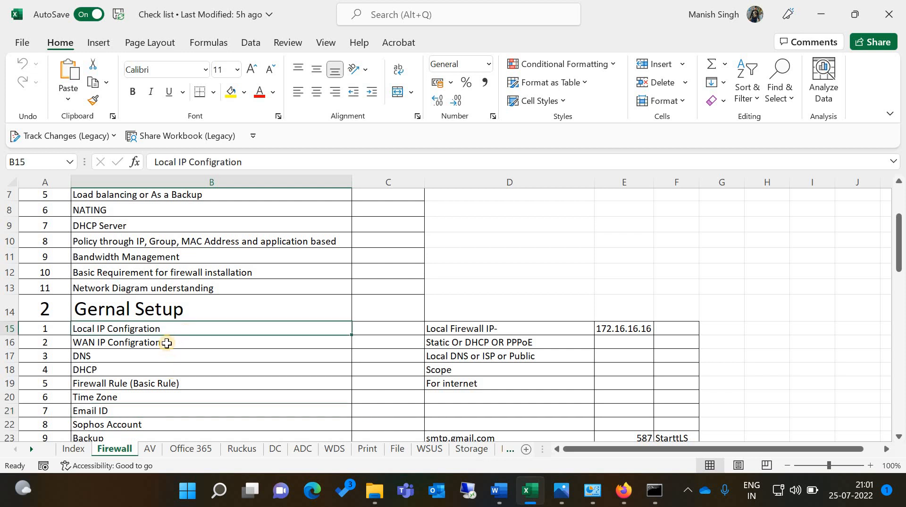
{"action": "left_click", "coordinate": [167, 343]}
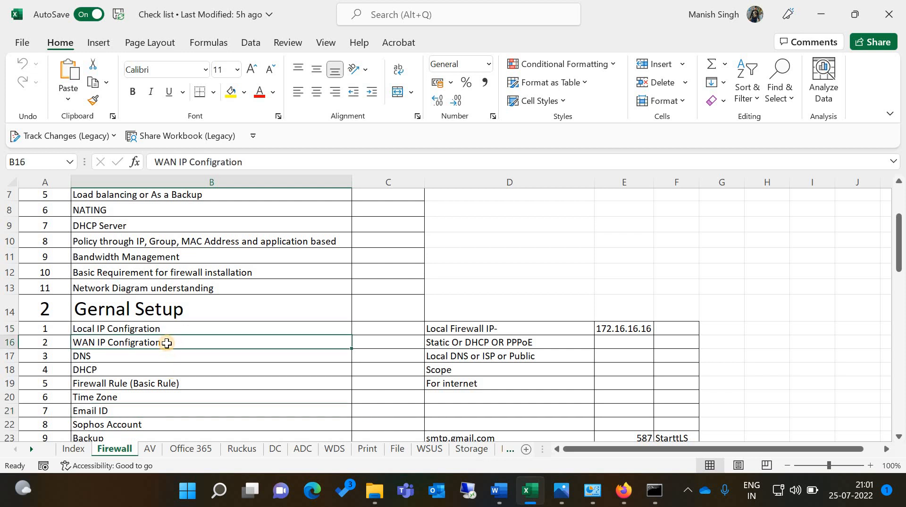
{"action": "left_click", "coordinate": [144, 356]}
{"action": "left_click", "coordinate": [622, 492]}
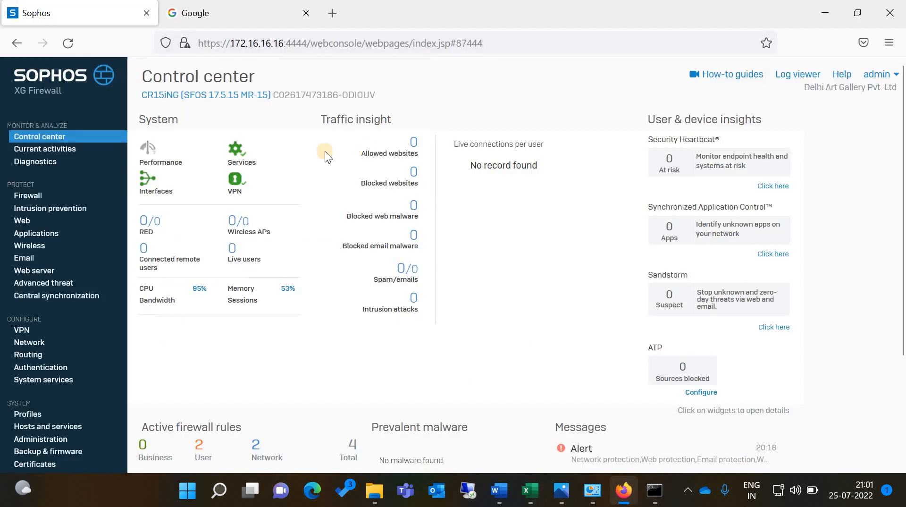
Open the Network page under Configure to list the PortA LAN and PortB WAN interfaces
{"action": "left_click", "coordinate": [28, 343]}
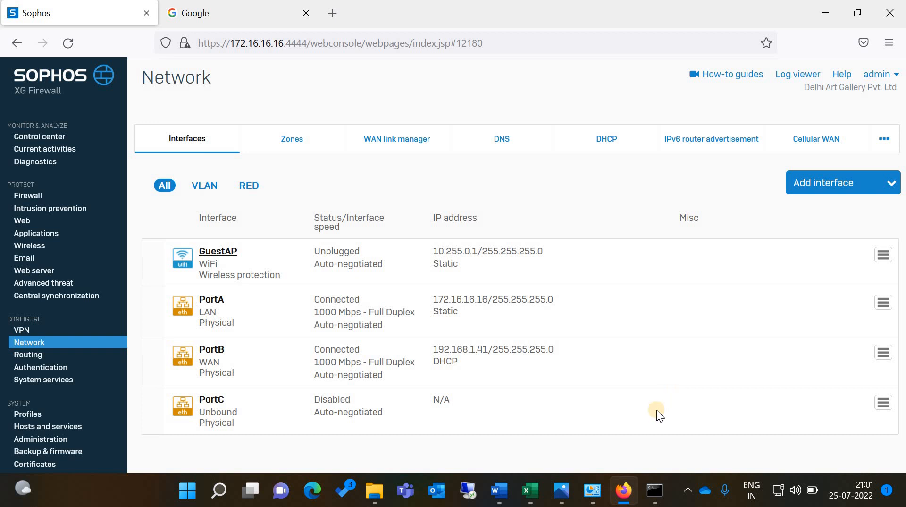
Scroll through the Excel checklist's Firewall sheet, switch to its Index sheet, then minimize Excel
{"action": "left_click", "coordinate": [532, 496]}
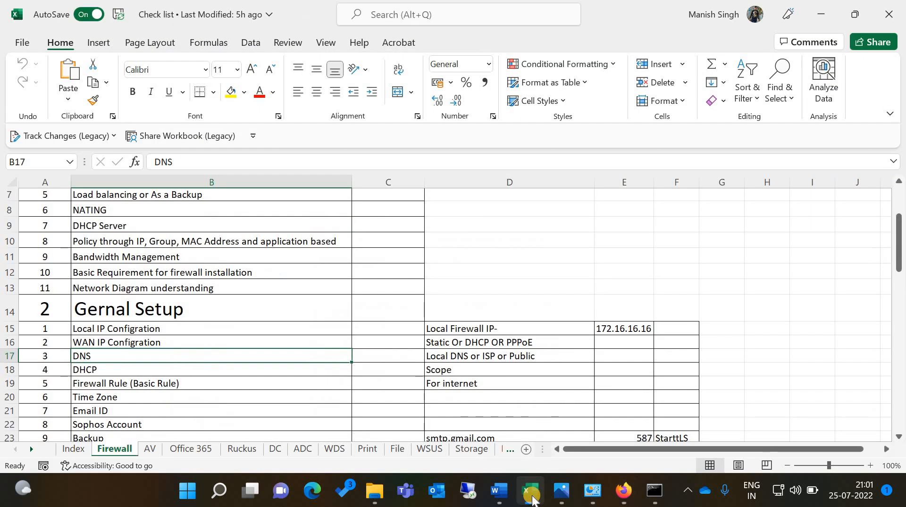
{"action": "scroll", "coordinate": [316, 376], "scroll_direction": "down", "scroll_amount": 5}
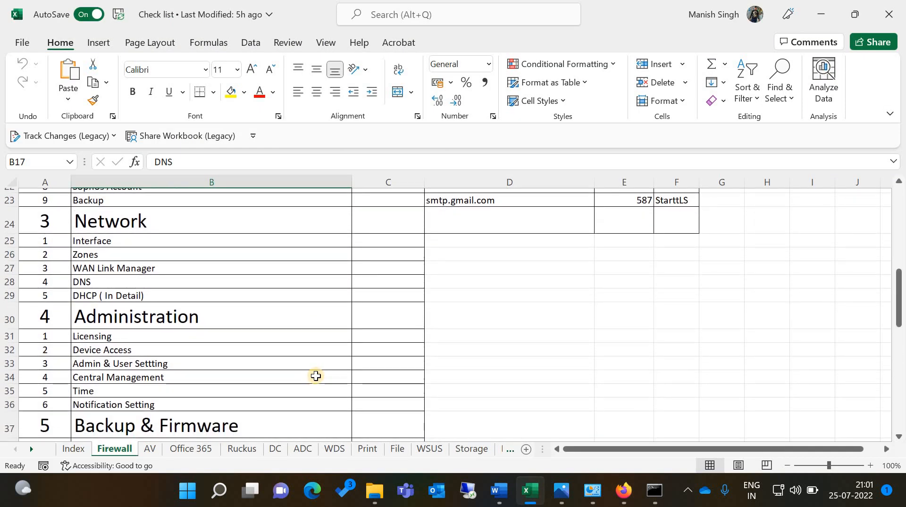
{"action": "scroll", "coordinate": [316, 376], "scroll_direction": "down", "scroll_amount": 3}
{"action": "scroll", "coordinate": [316, 376], "scroll_direction": "down", "scroll_amount": 3}
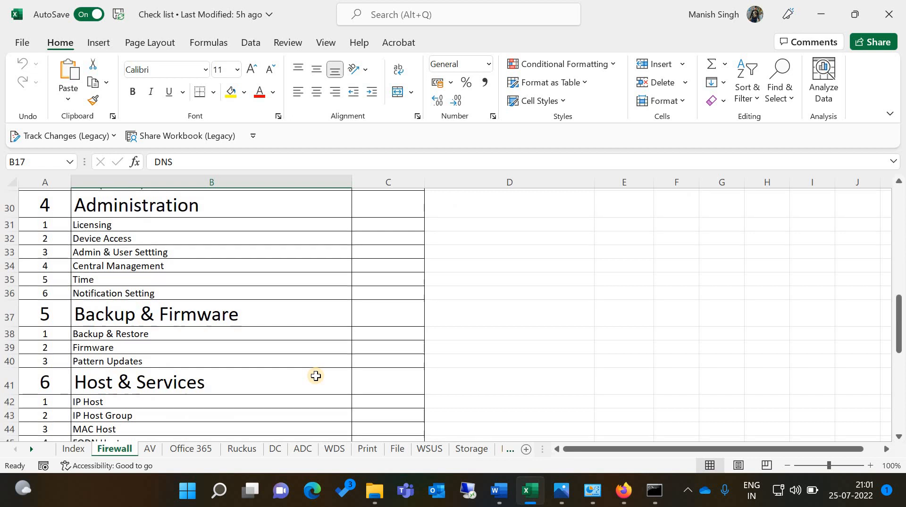
{"action": "scroll", "coordinate": [316, 376], "scroll_direction": "down", "scroll_amount": 1}
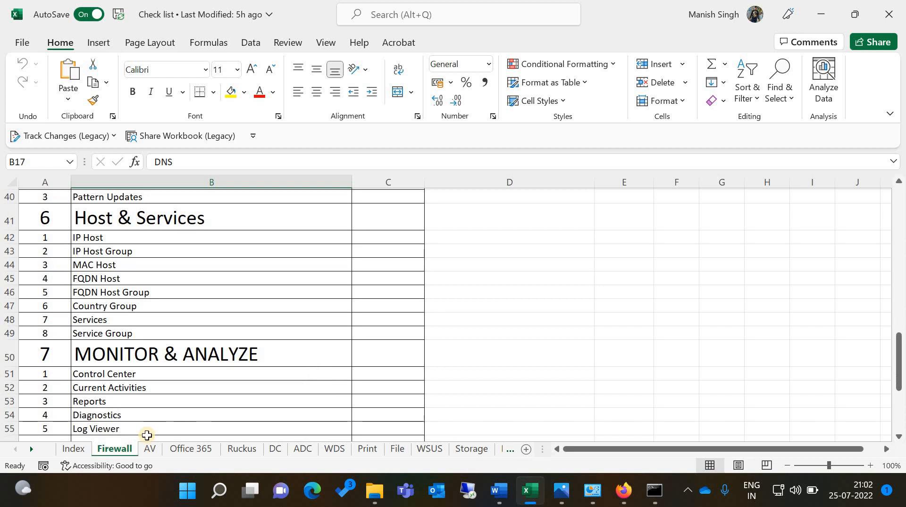
{"action": "left_click", "coordinate": [75, 449]}
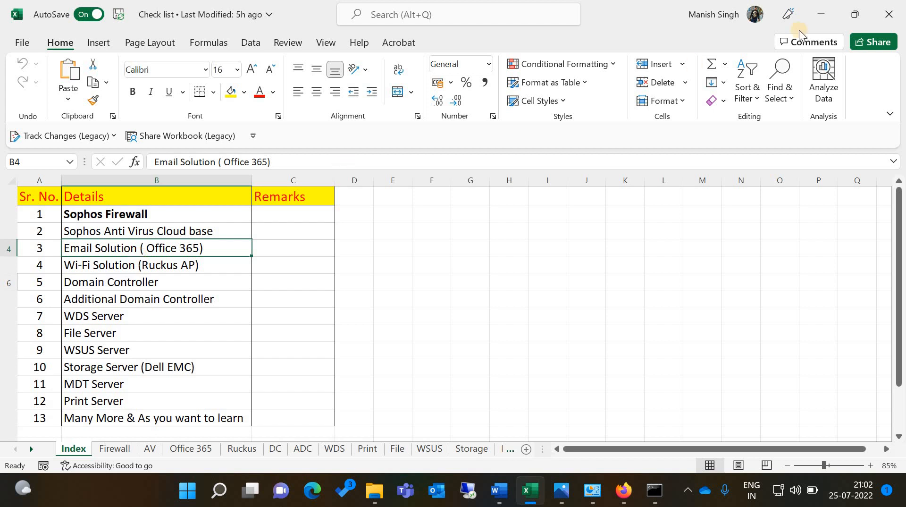
{"action": "left_click", "coordinate": [817, 12]}
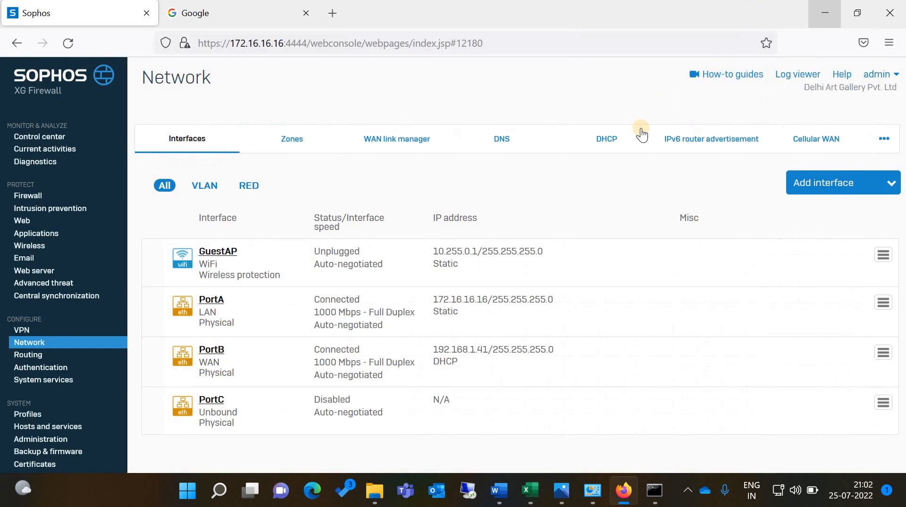
{"action": "left_click", "coordinate": [641, 136]}
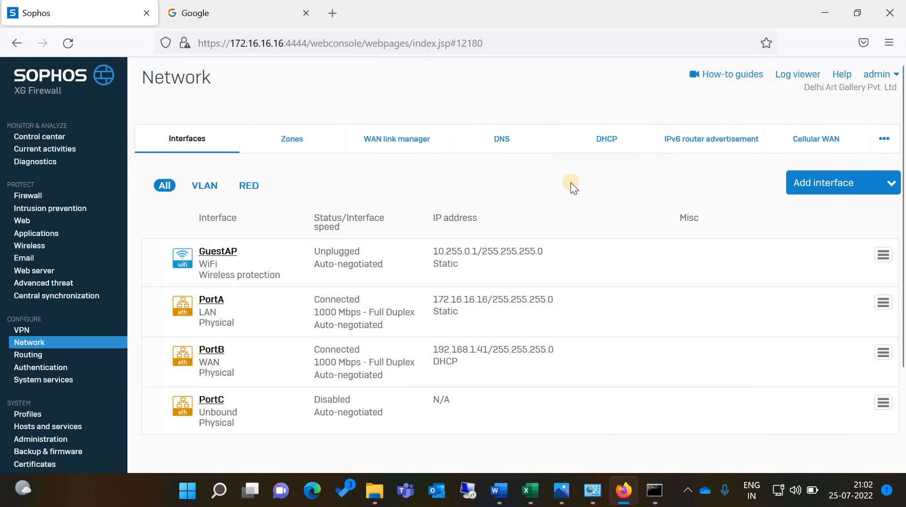